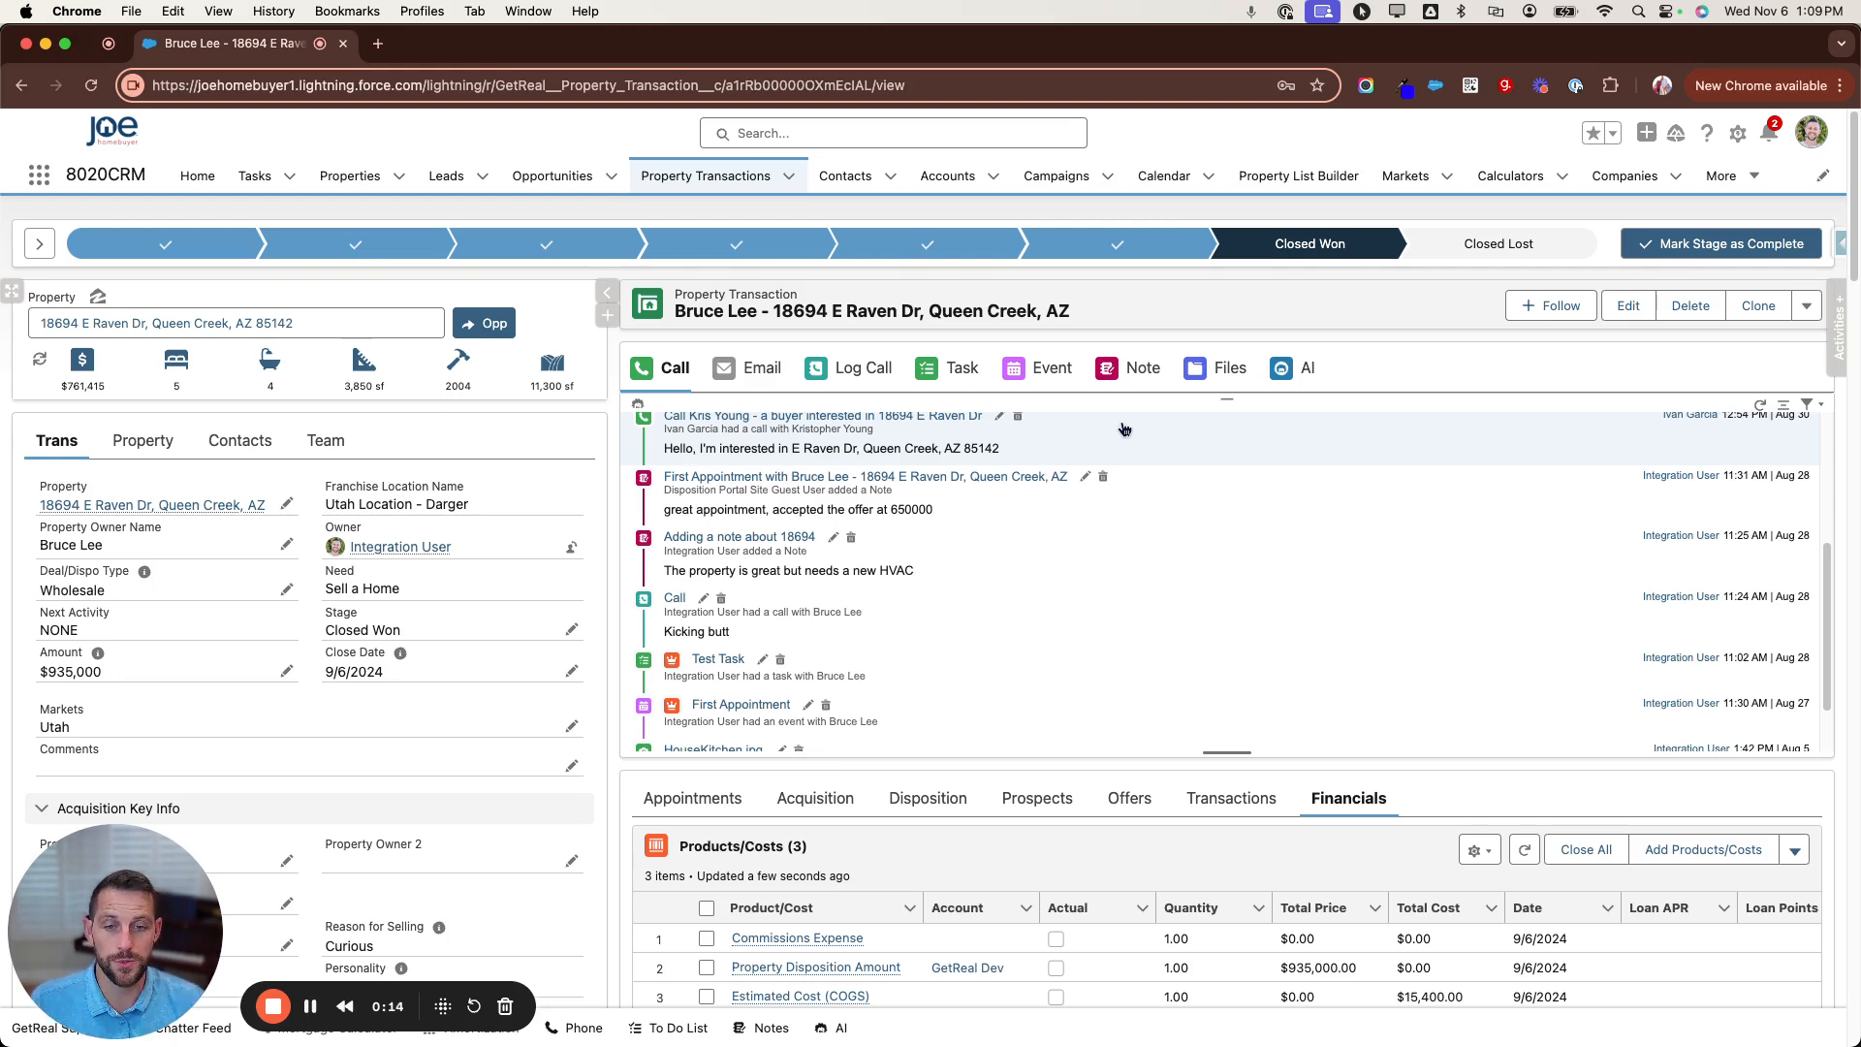
Step: Set the transaction's Estimated Cost in the Financials section to 15800 and save the record
{"action": "scroll", "coordinate": [603, 557], "scroll_direction": "down", "scroll_amount": 3}
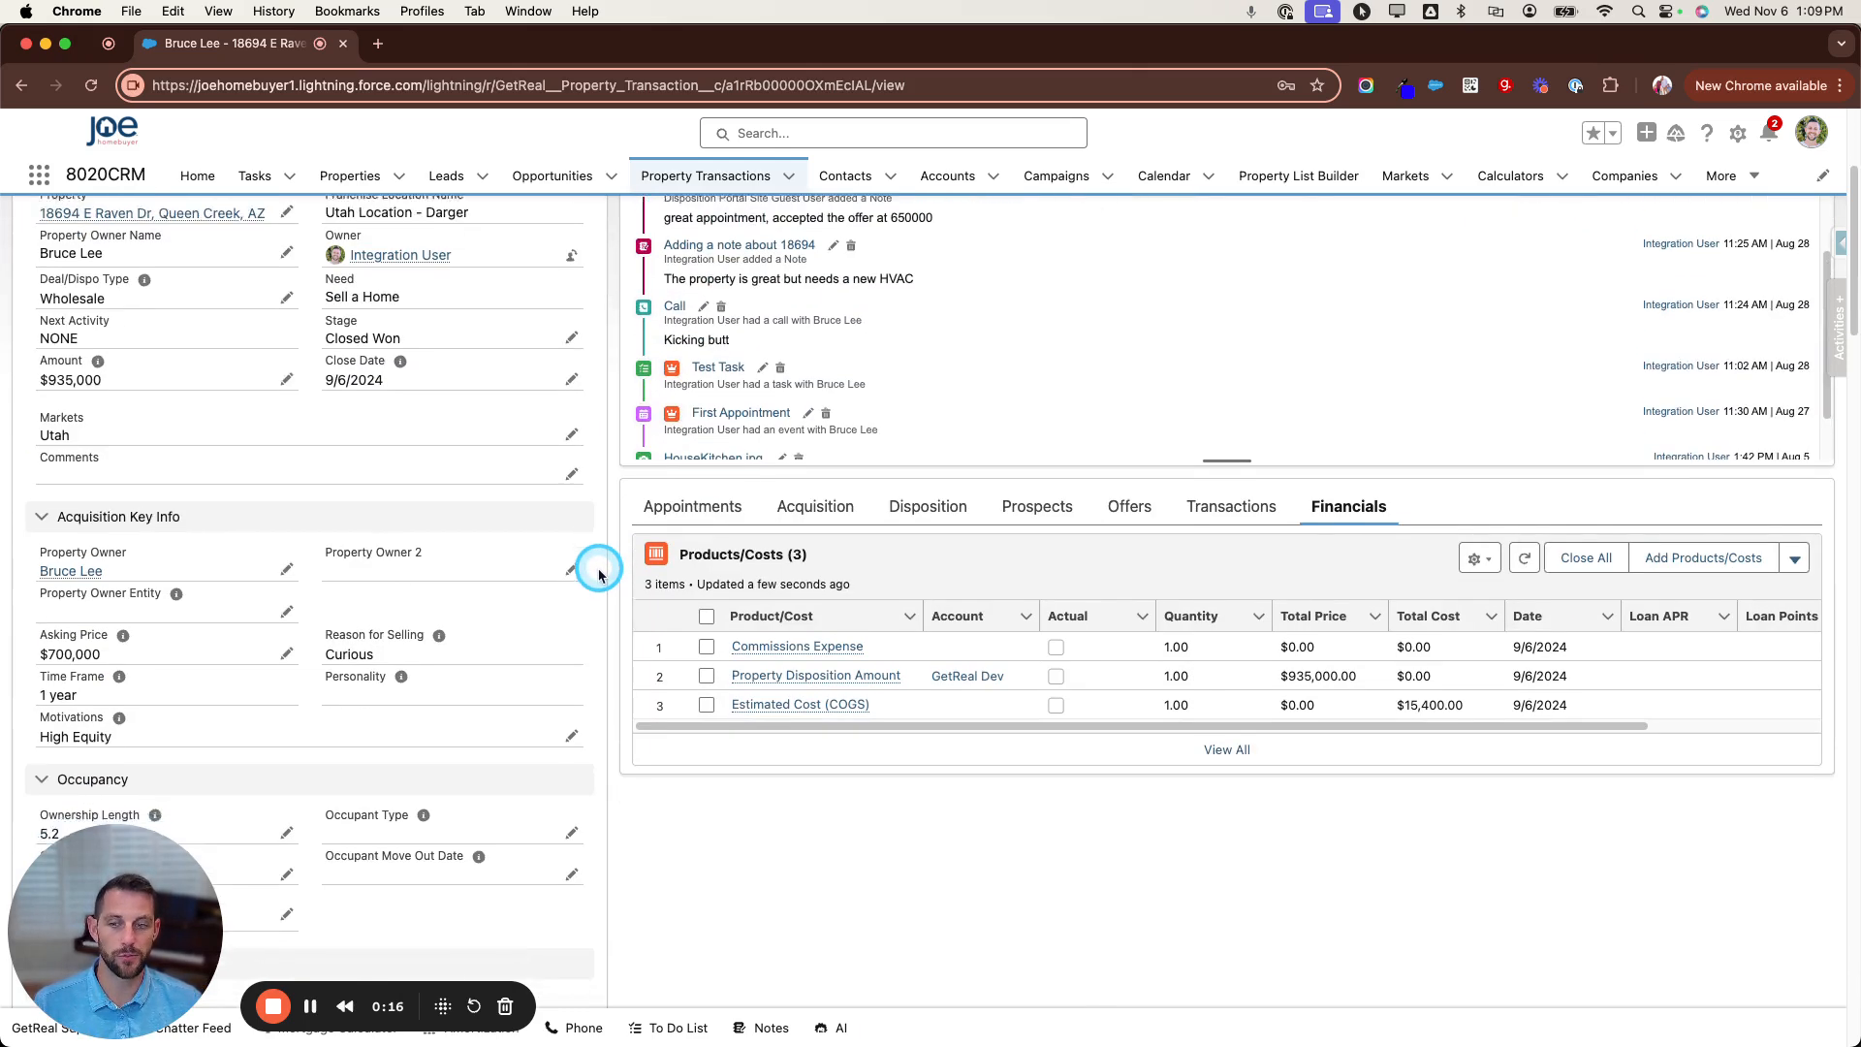
{"action": "scroll", "coordinate": [598, 574], "scroll_direction": "down", "scroll_amount": 10}
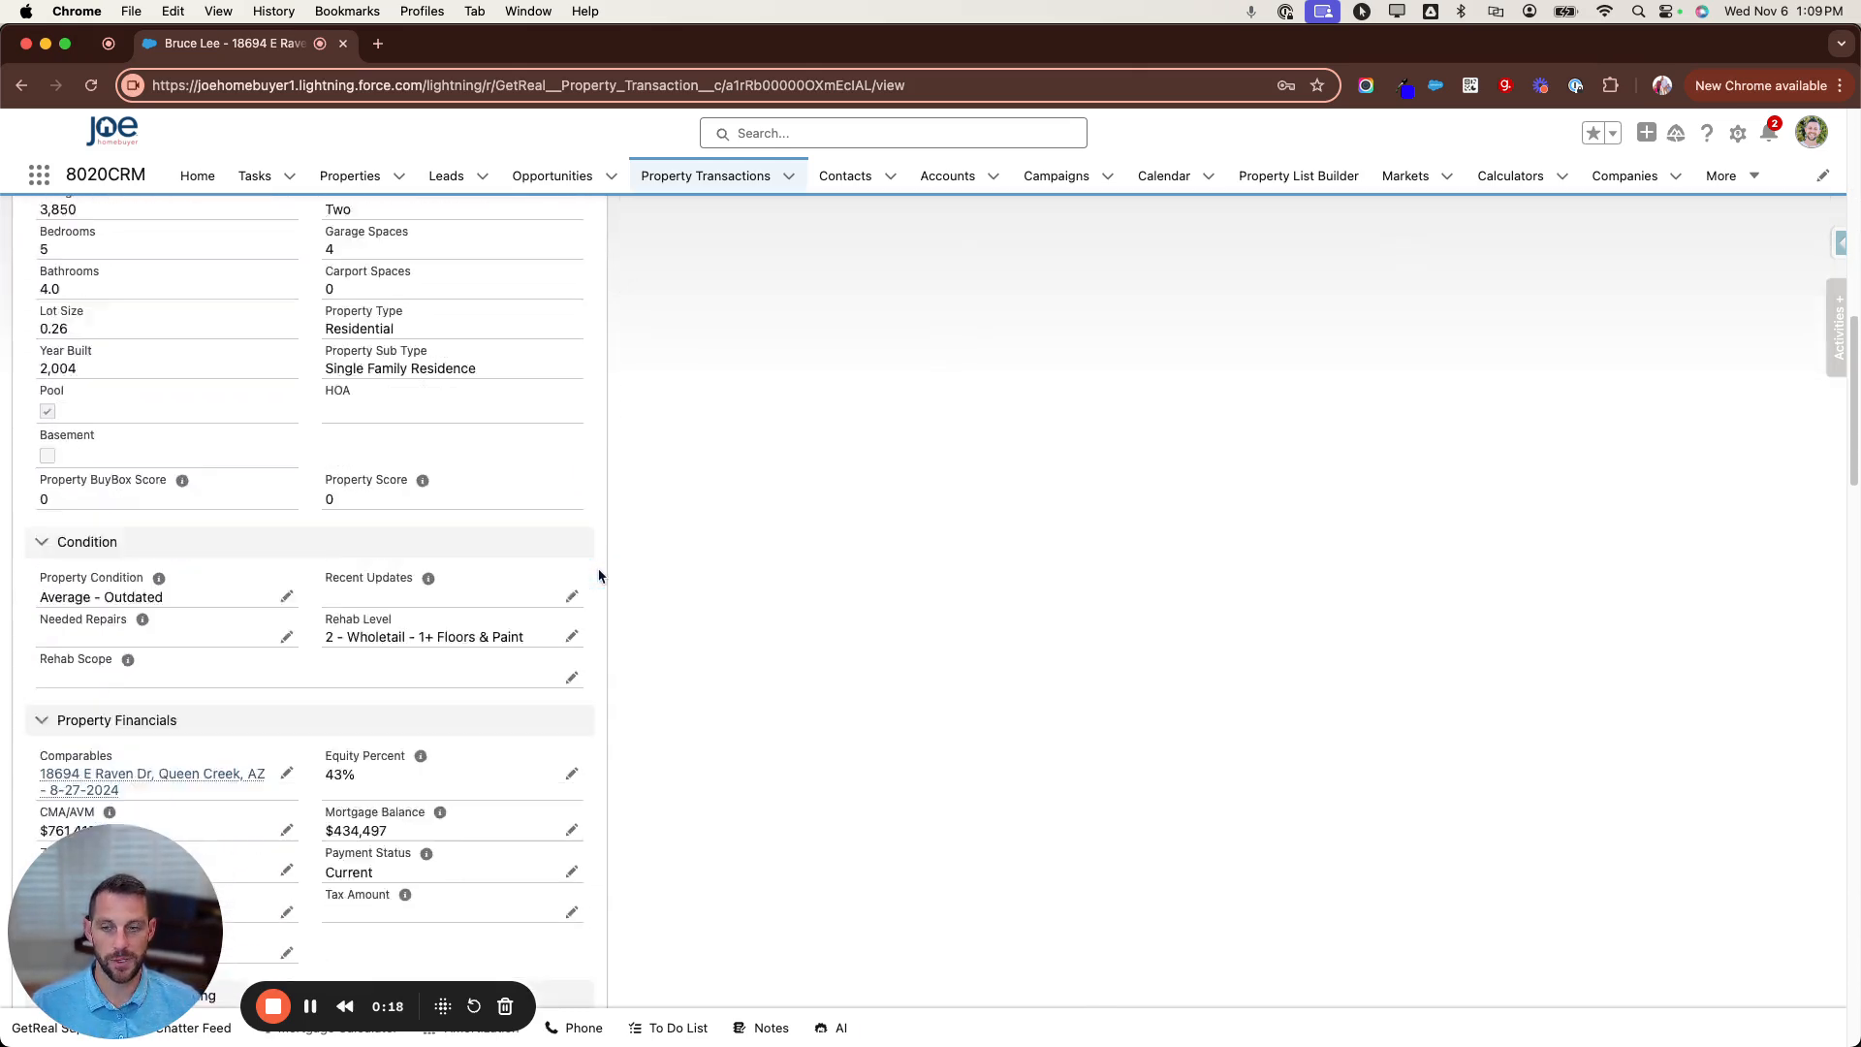
{"action": "scroll", "coordinate": [599, 574], "scroll_direction": "down", "scroll_amount": 5}
{"action": "left_click", "coordinate": [602, 562]}
{"action": "scroll", "coordinate": [602, 567], "scroll_direction": "down", "scroll_amount": 3}
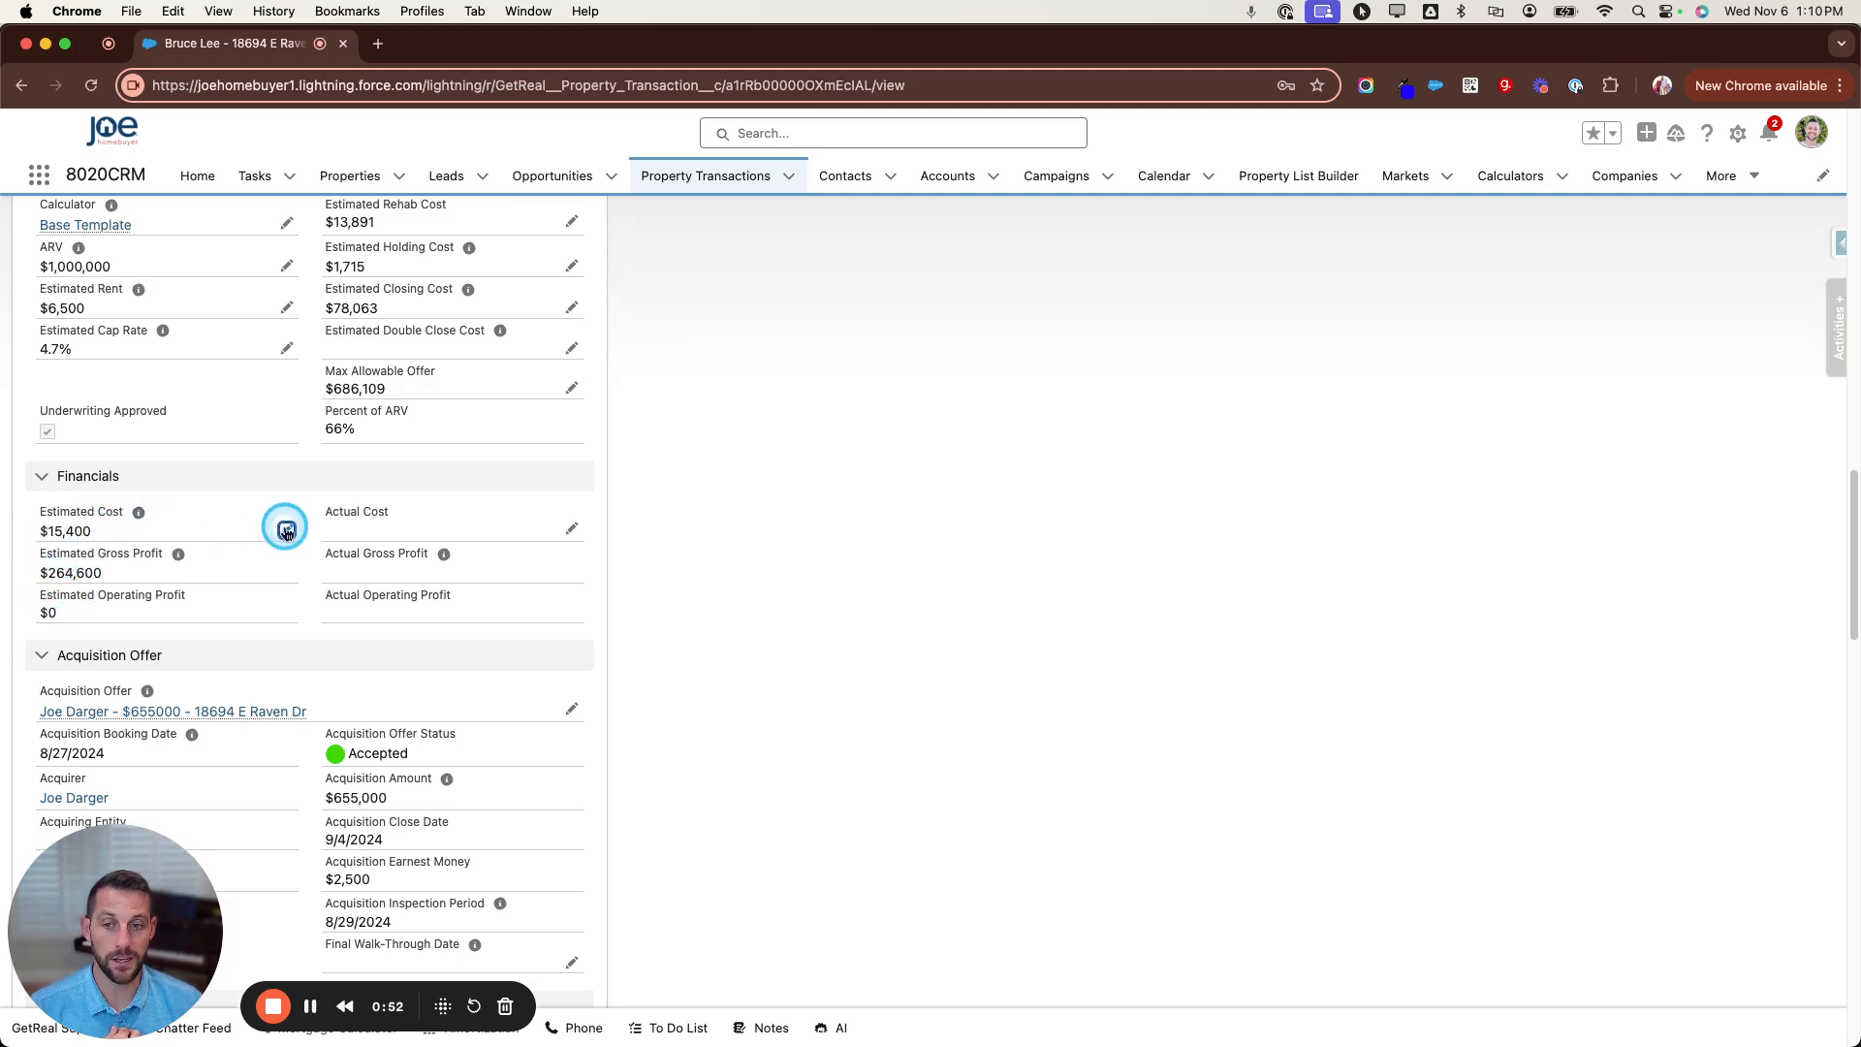
{"action": "double_click", "coordinate": [221, 539]}
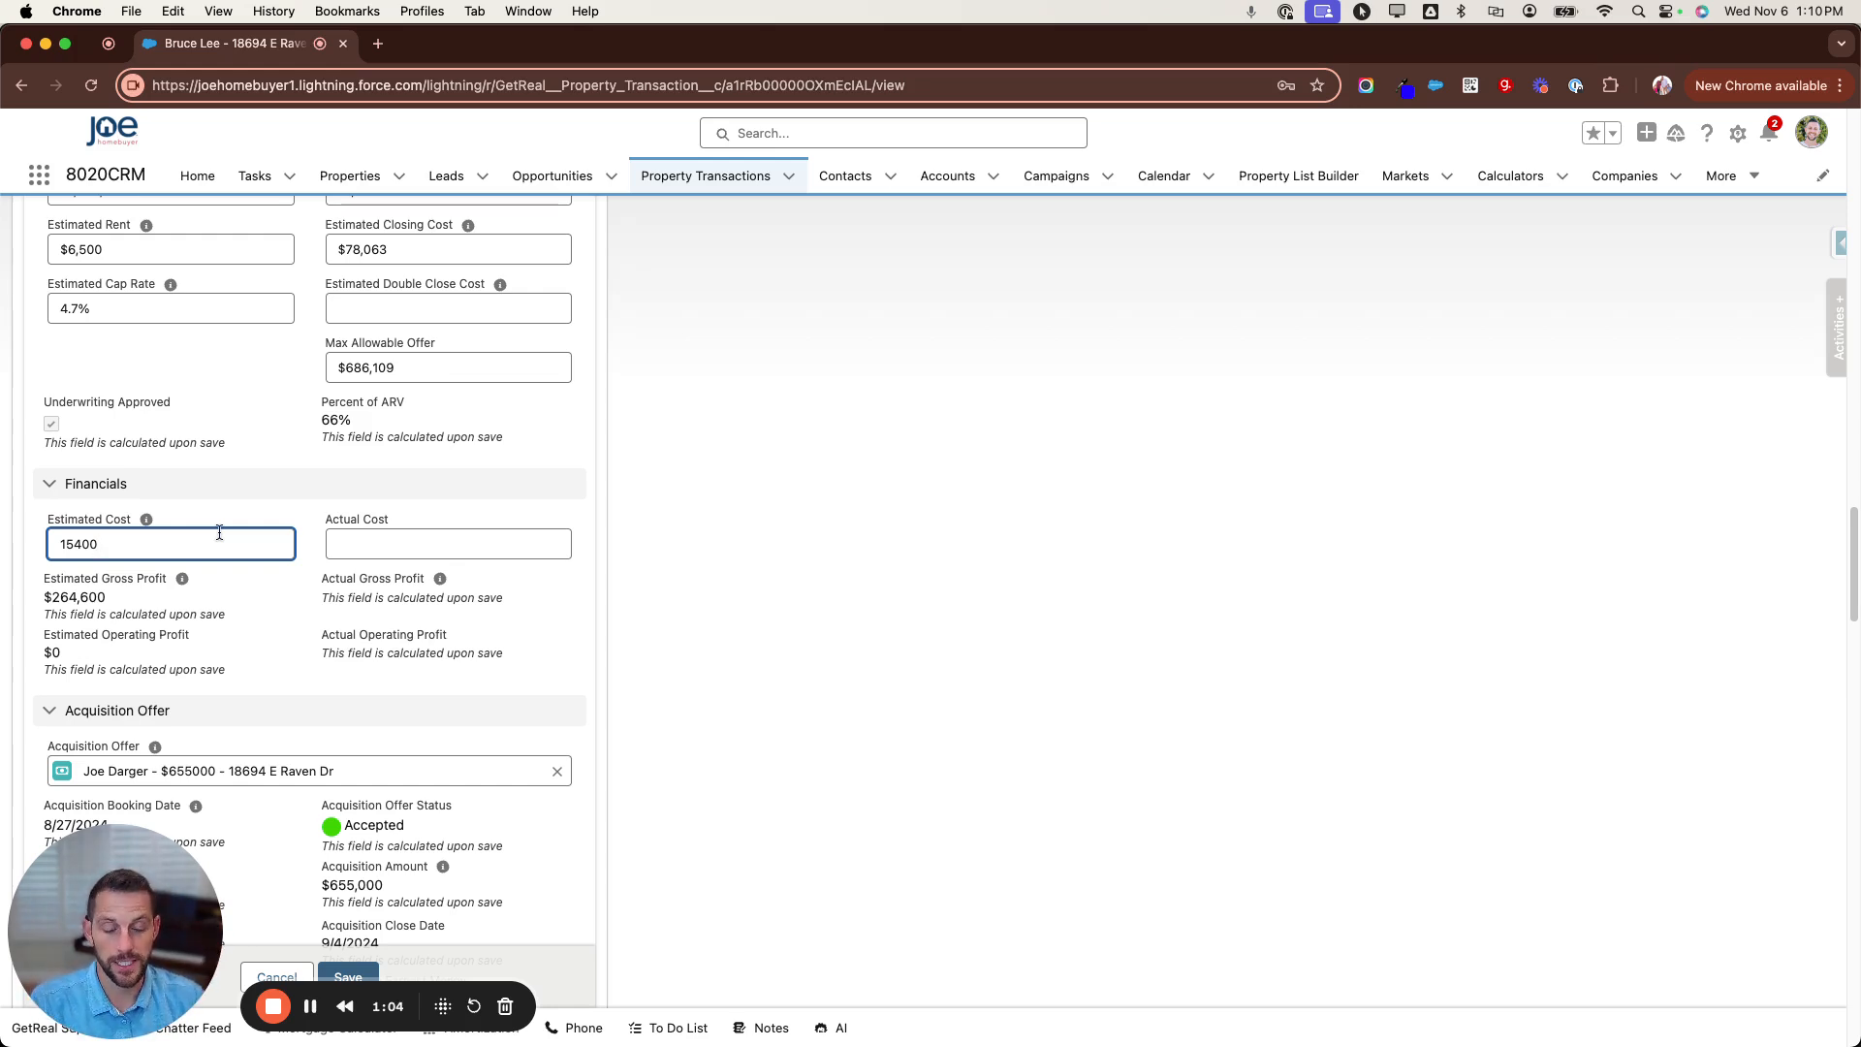
{"action": "left_click", "coordinate": [241, 594]}
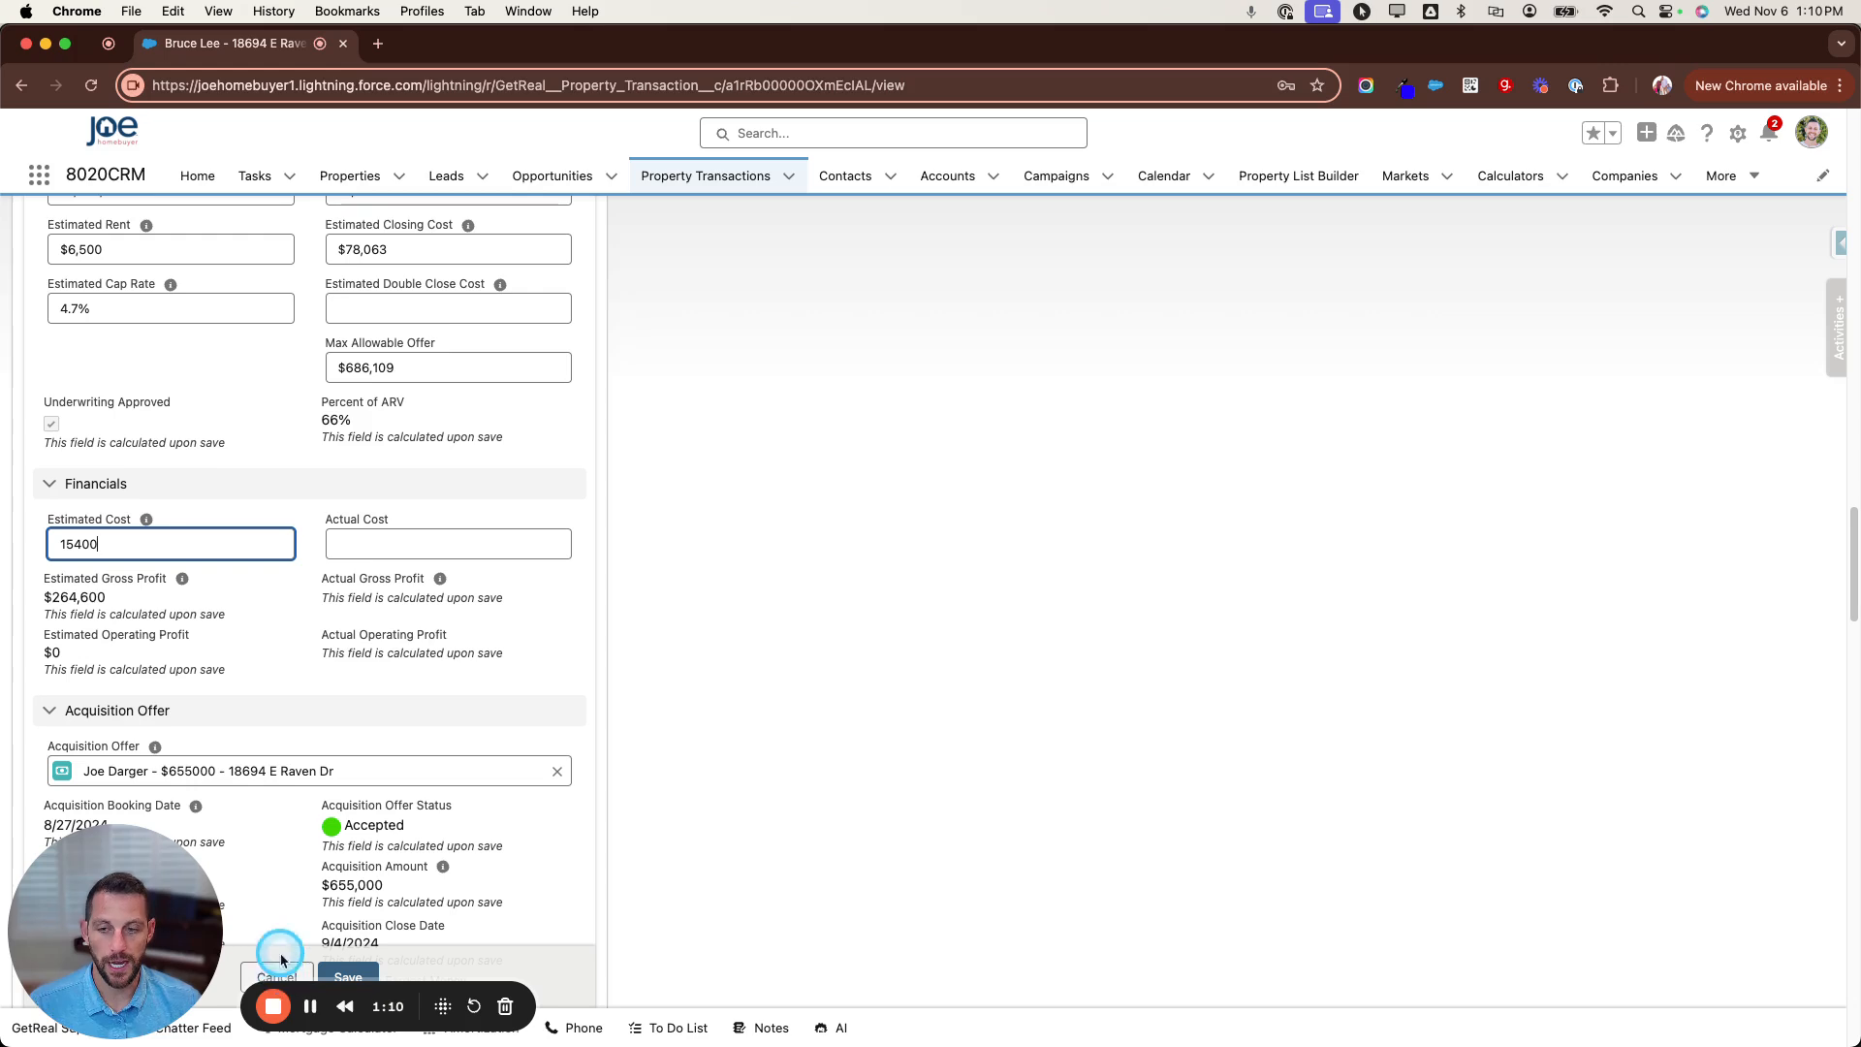
{"action": "key", "text": "BackSpace"}
{"action": "key", "text": "BackSpace"}
{"action": "key", "text": "BackSpace"}
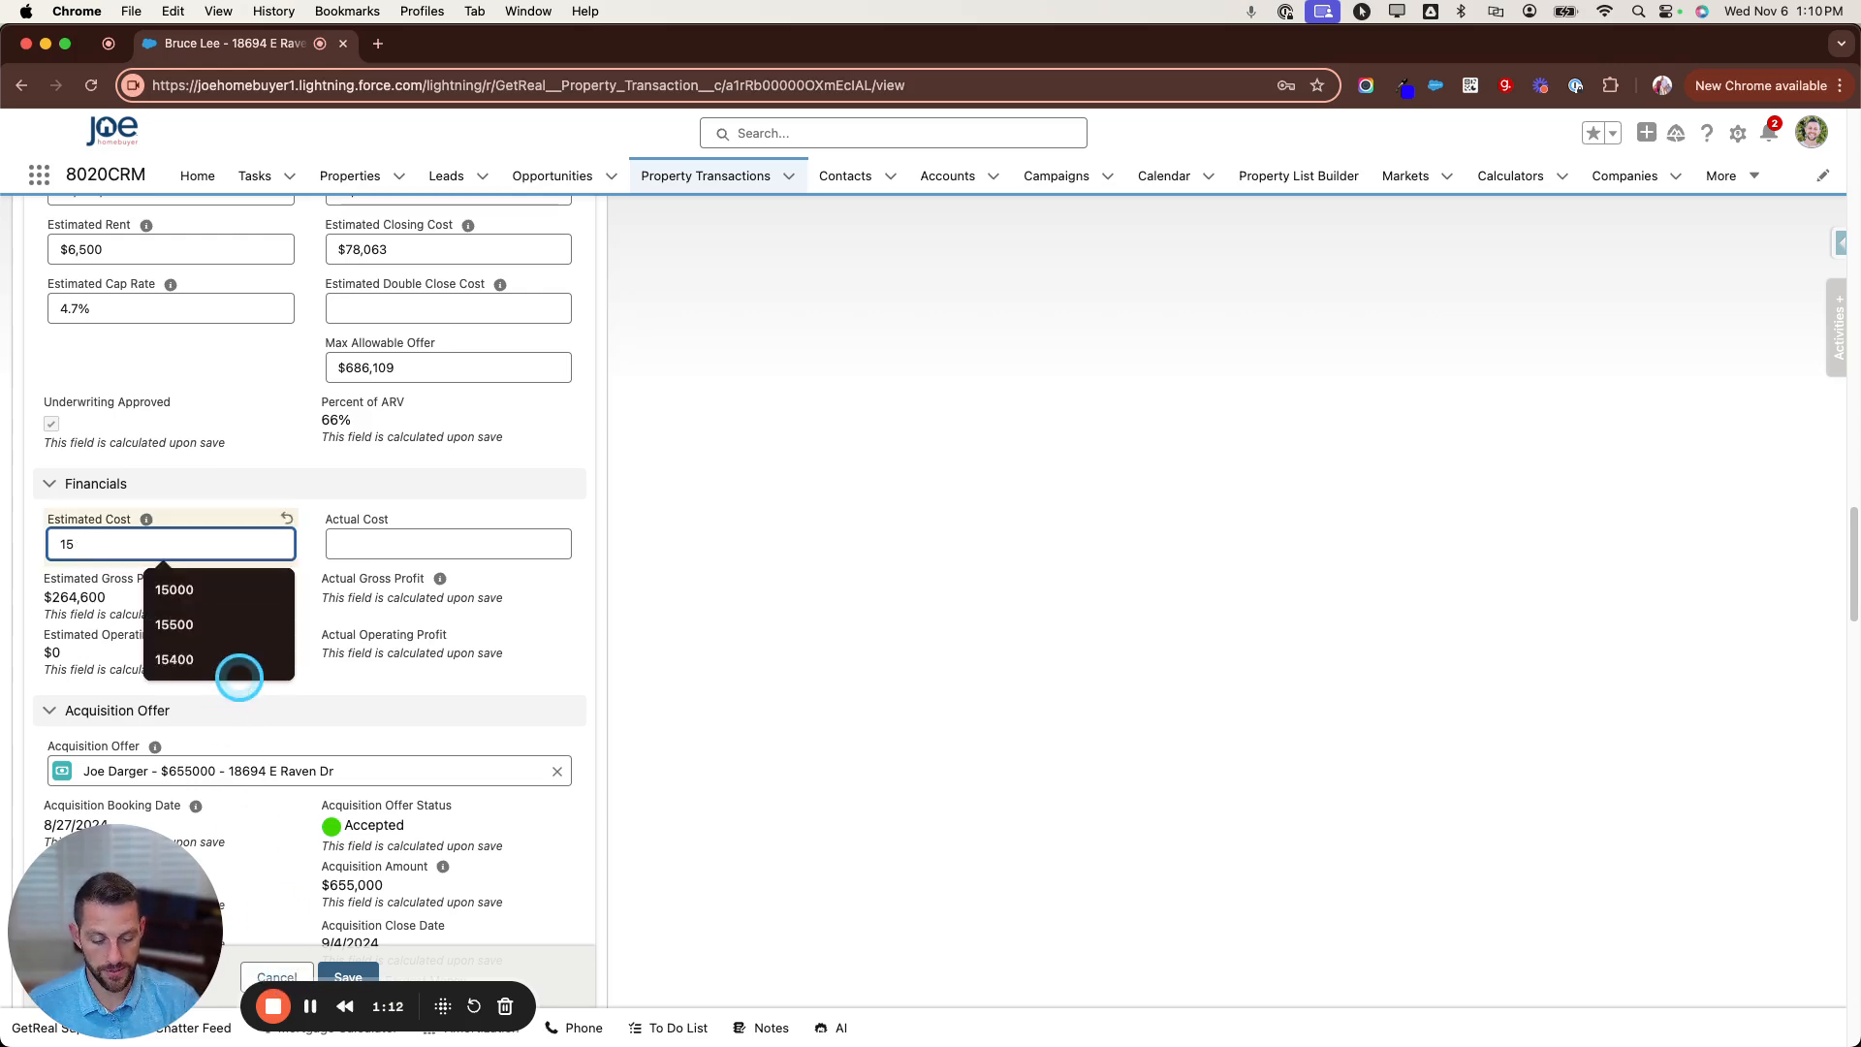
{"action": "type", "text": "800"}
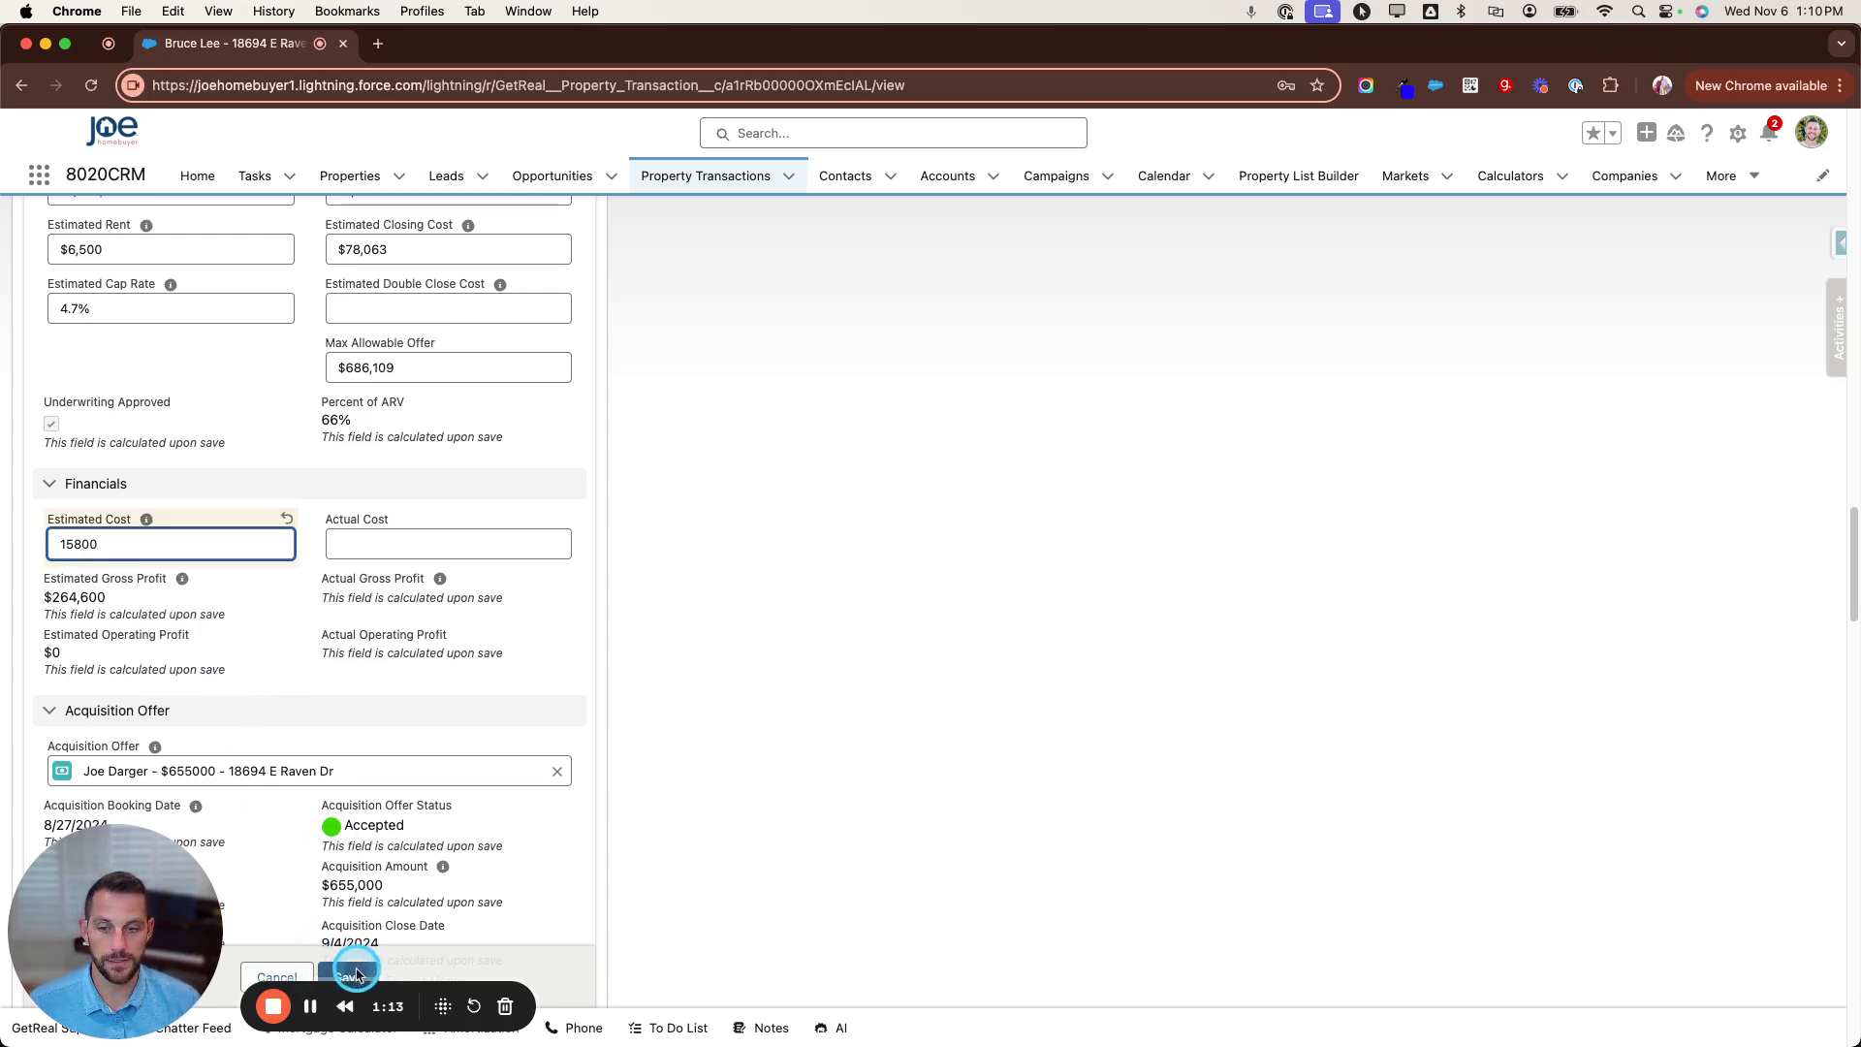
{"action": "left_click", "coordinate": [330, 980]}
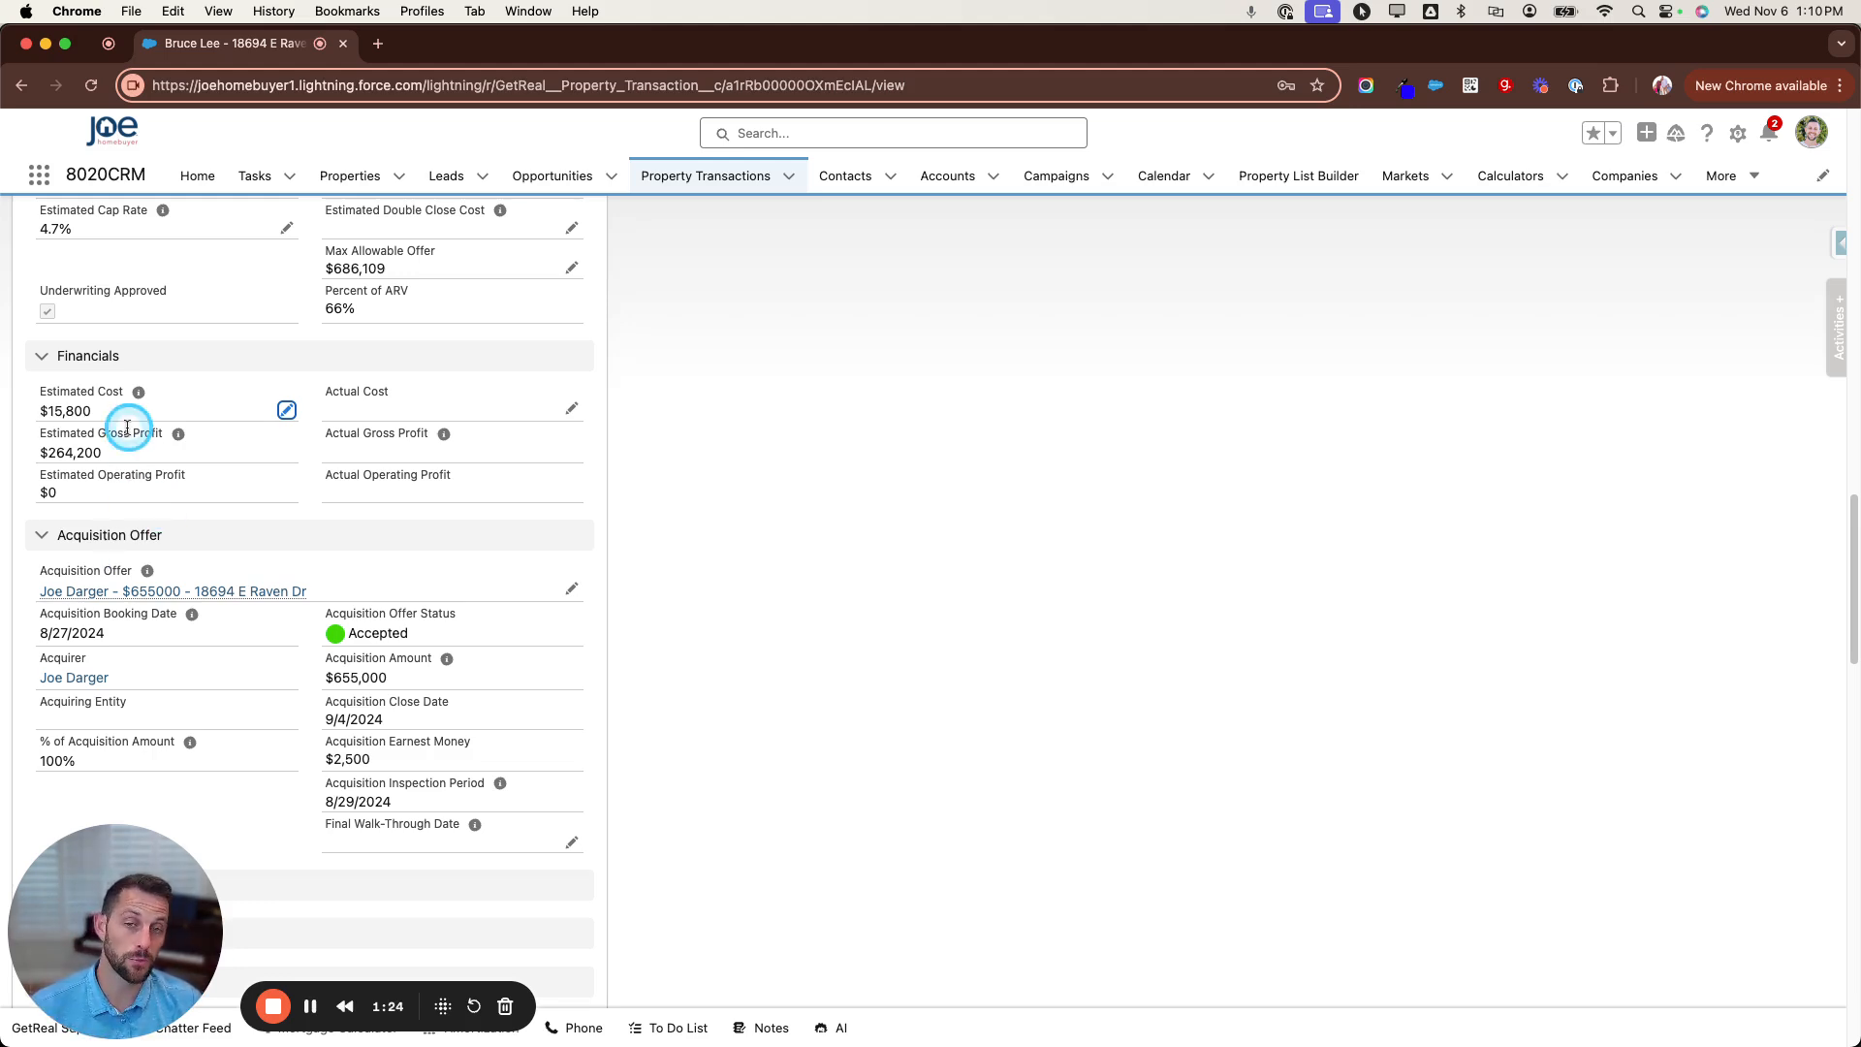
Step: Examine the transaction's estimated financial fields and the prices and costs of its Products/Costs line items
{"action": "scroll", "coordinate": [154, 388], "scroll_direction": "up", "scroll_amount": 2}
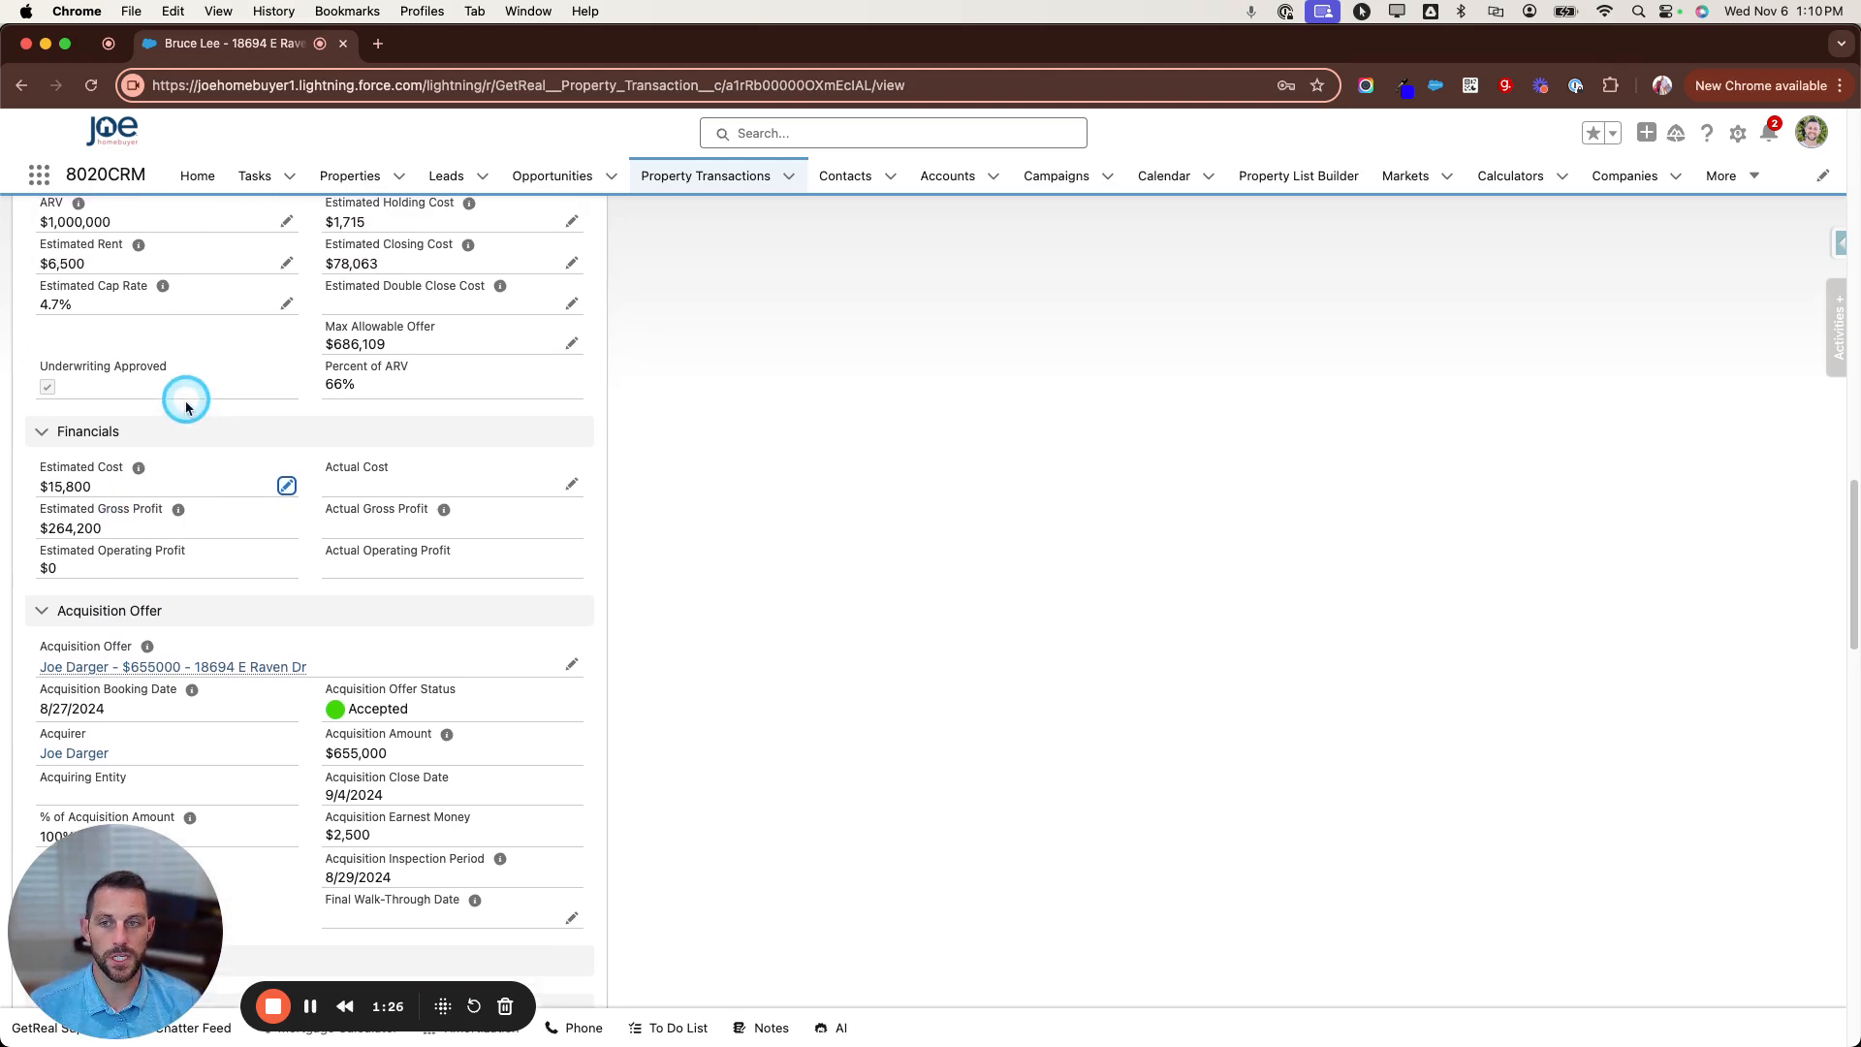
{"action": "scroll", "coordinate": [187, 407], "scroll_direction": "up", "scroll_amount": 1}
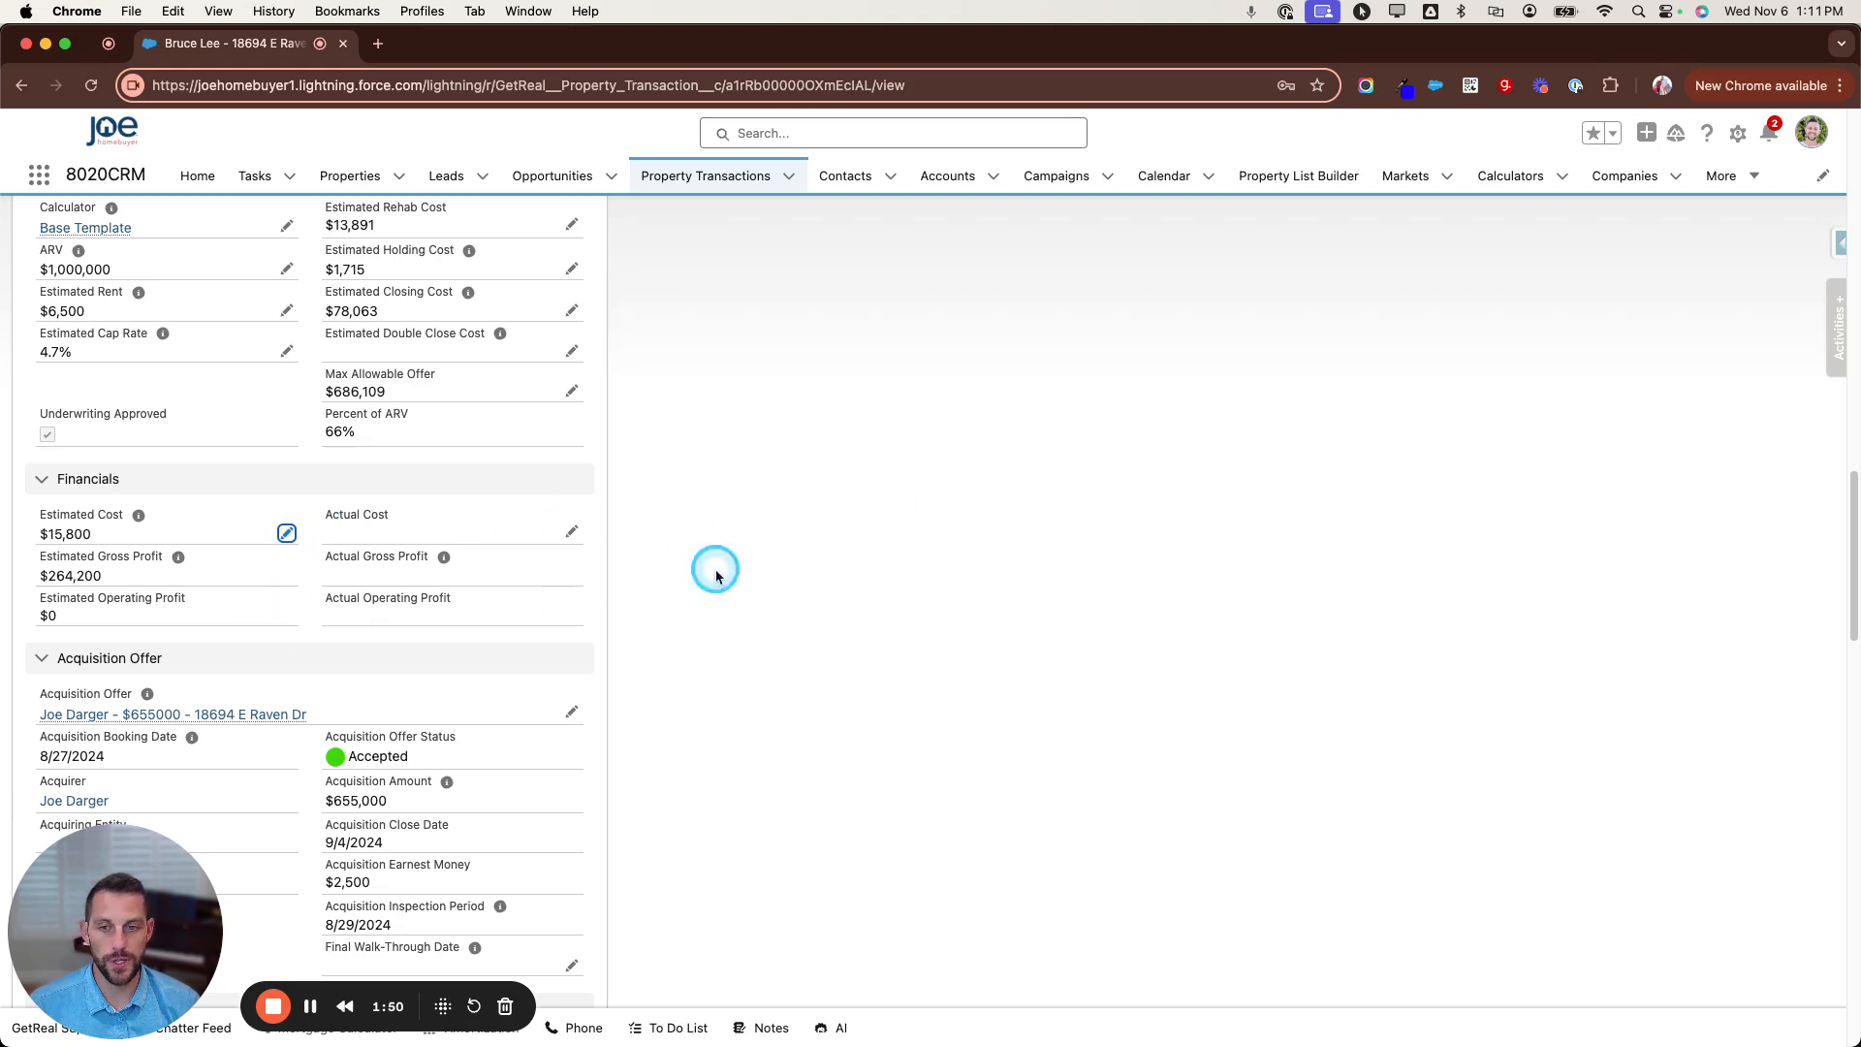
{"action": "scroll", "coordinate": [498, 540], "scroll_direction": "up", "scroll_amount": 1}
{"action": "scroll", "coordinate": [928, 535], "scroll_direction": "up", "scroll_amount": 14}
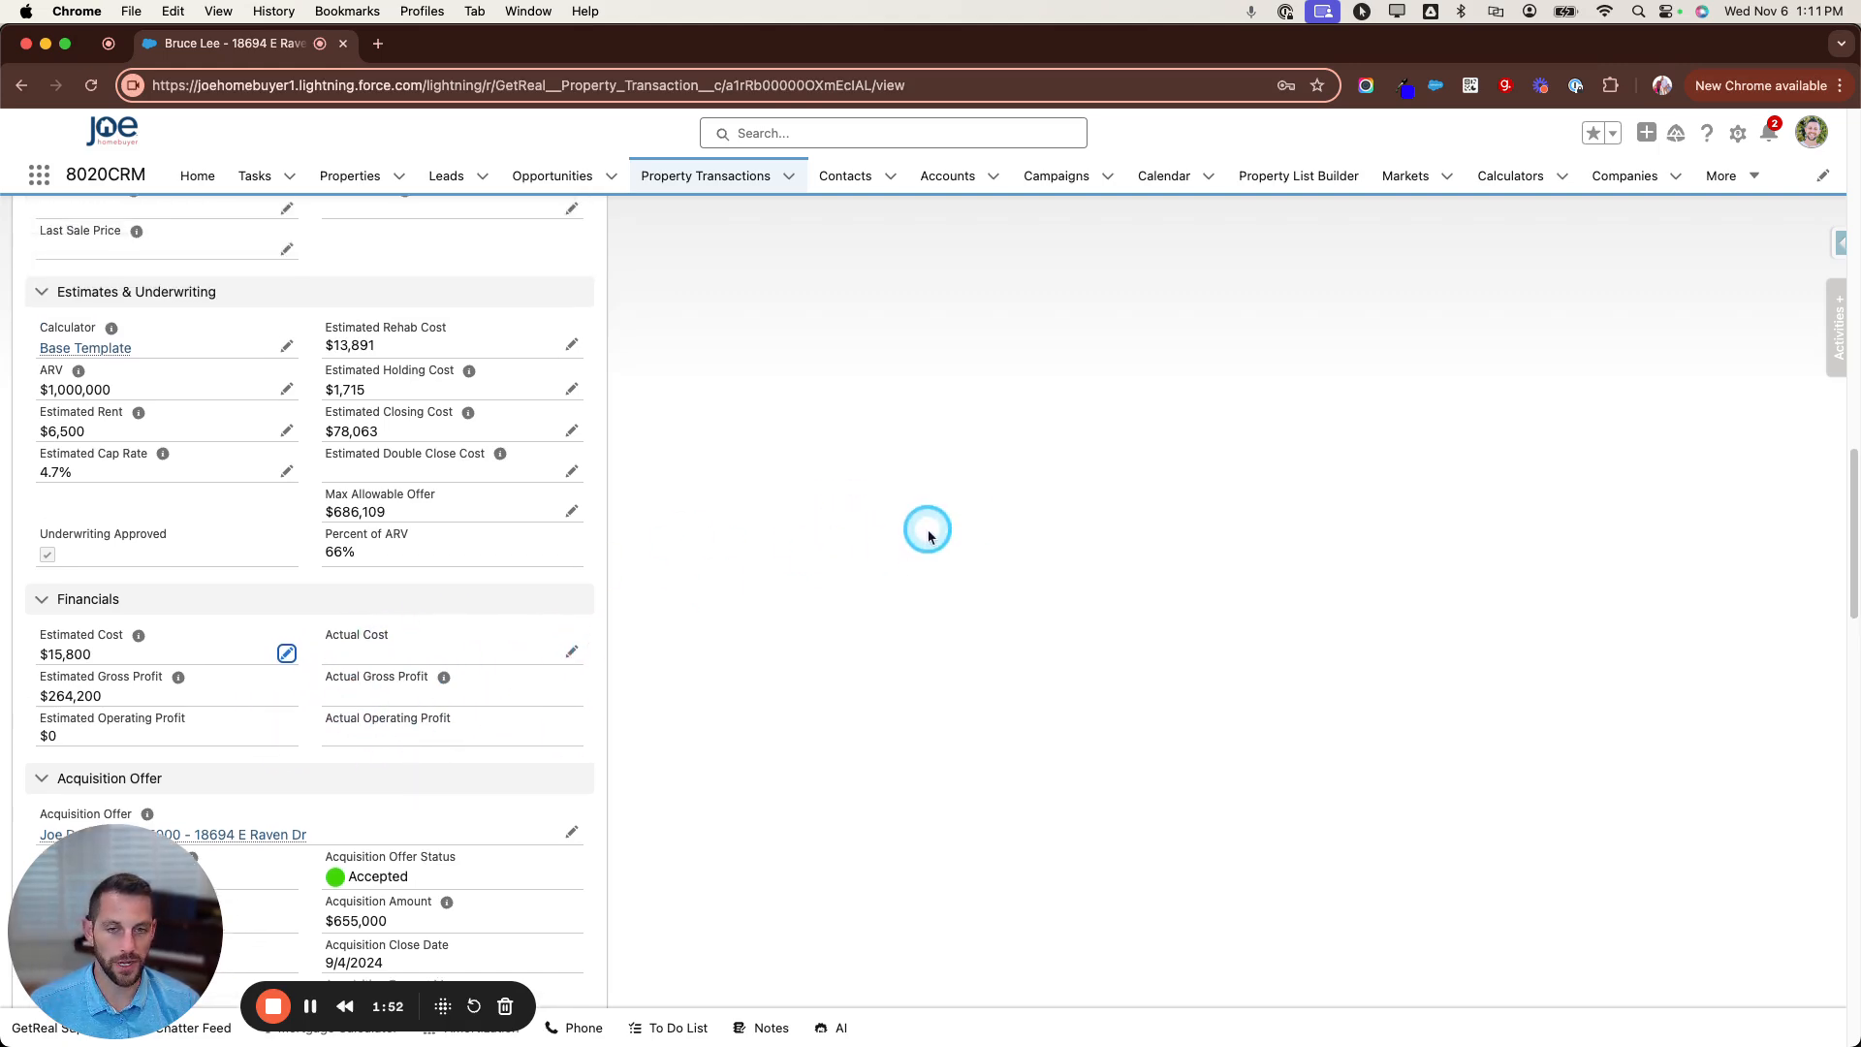
{"action": "scroll", "coordinate": [925, 536], "scroll_direction": "up", "scroll_amount": 6}
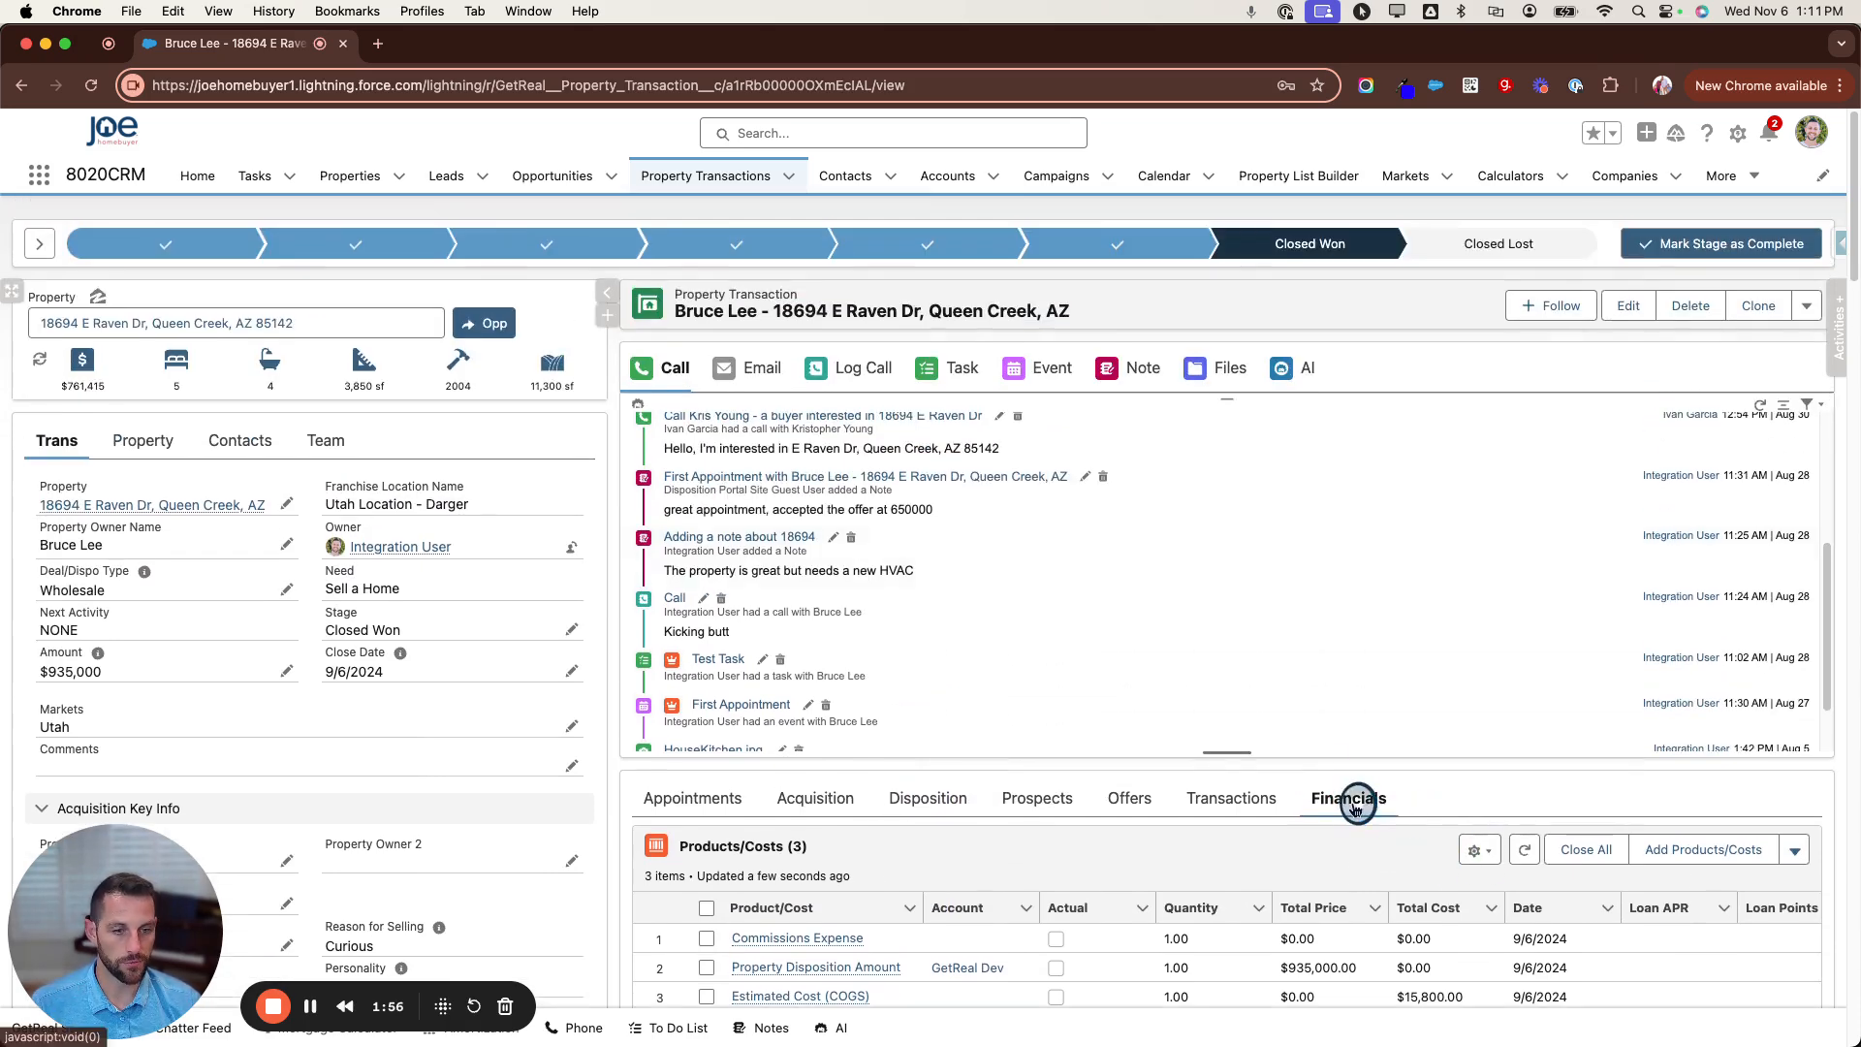
{"action": "scroll", "coordinate": [1445, 790], "scroll_direction": "down", "scroll_amount": 2}
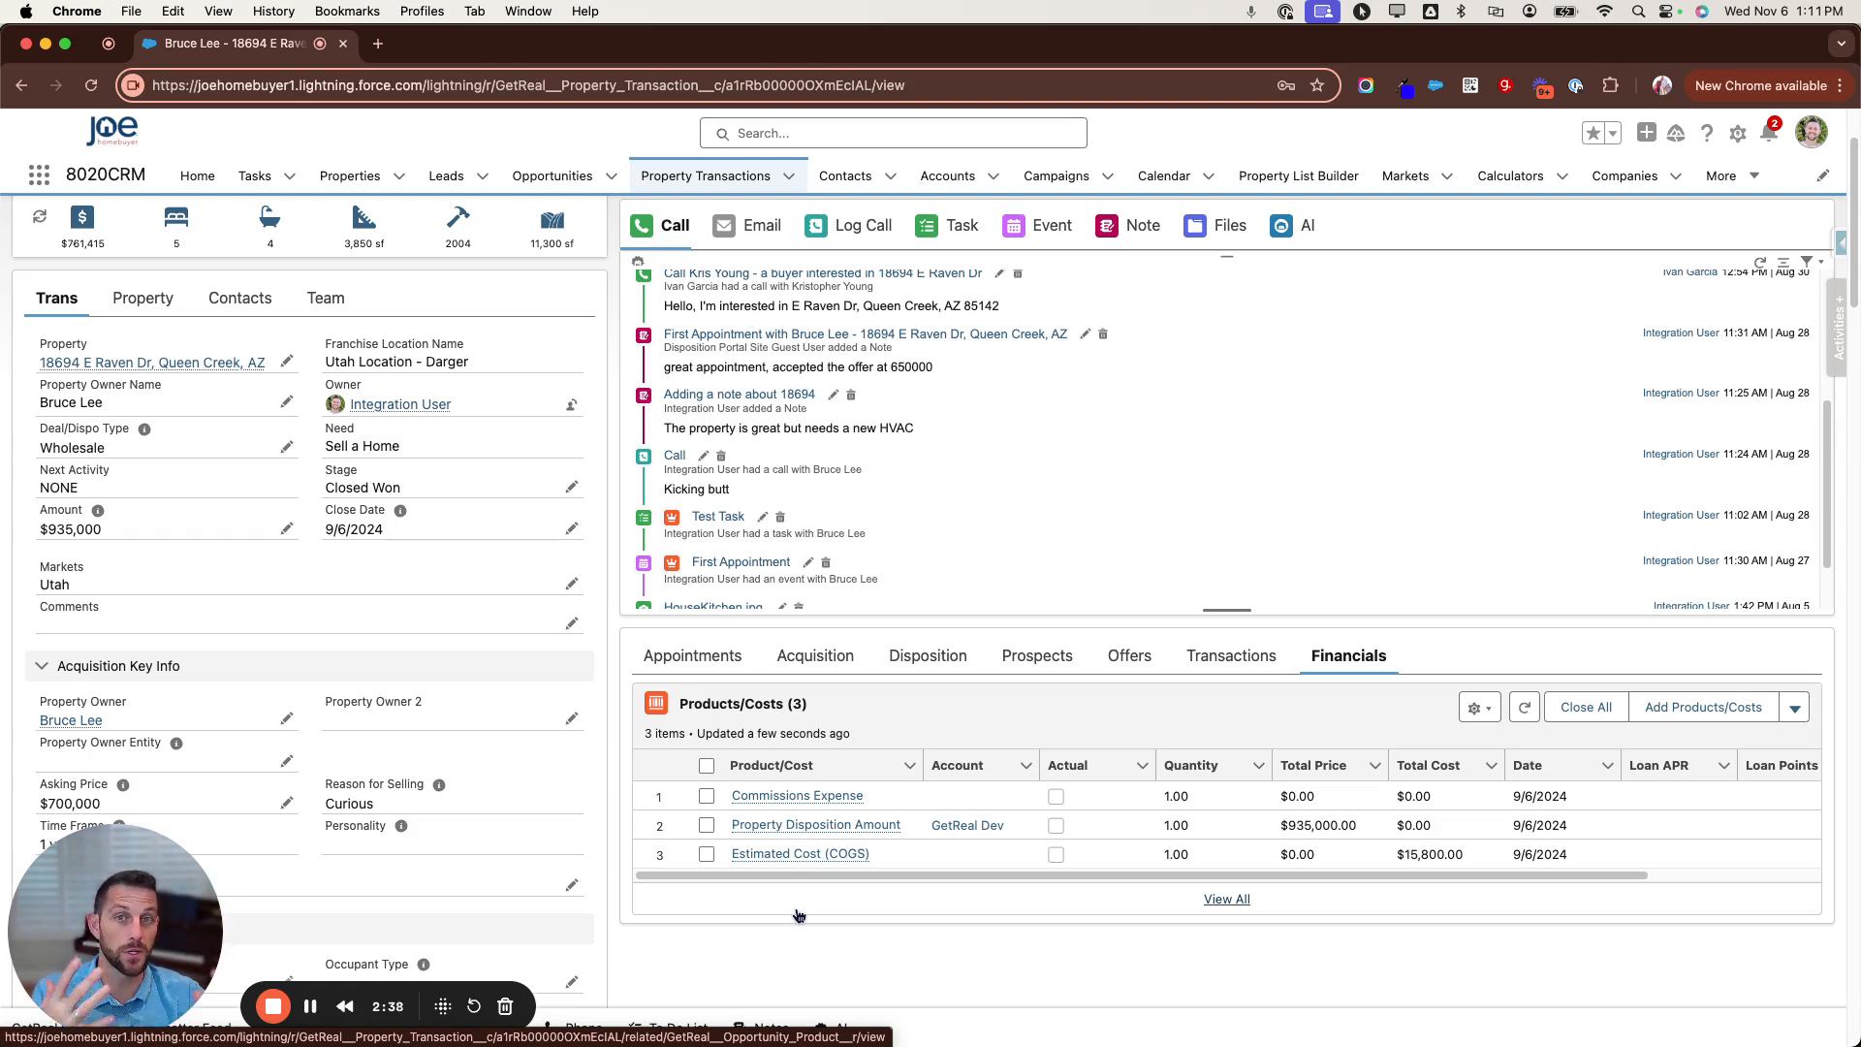
{"action": "left_click", "coordinate": [1074, 626]}
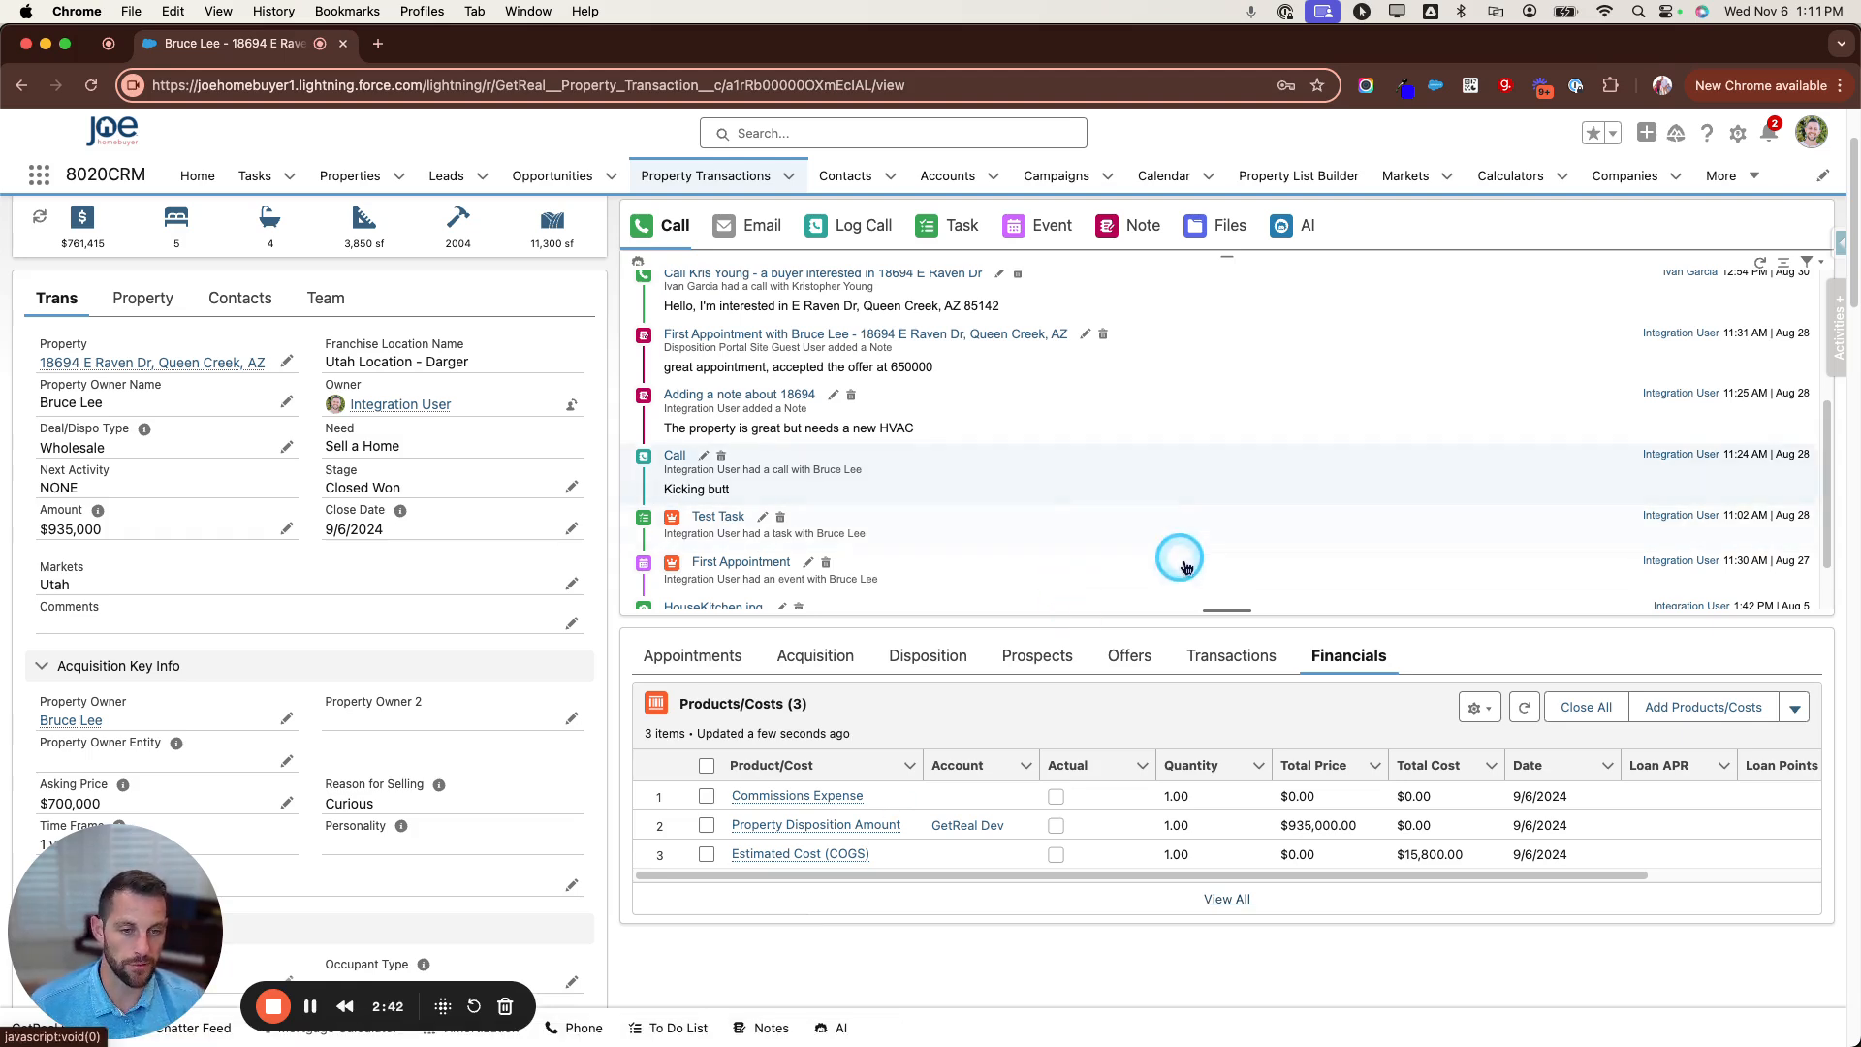
{"action": "scroll", "coordinate": [1406, 630], "scroll_direction": "down", "scroll_amount": 2}
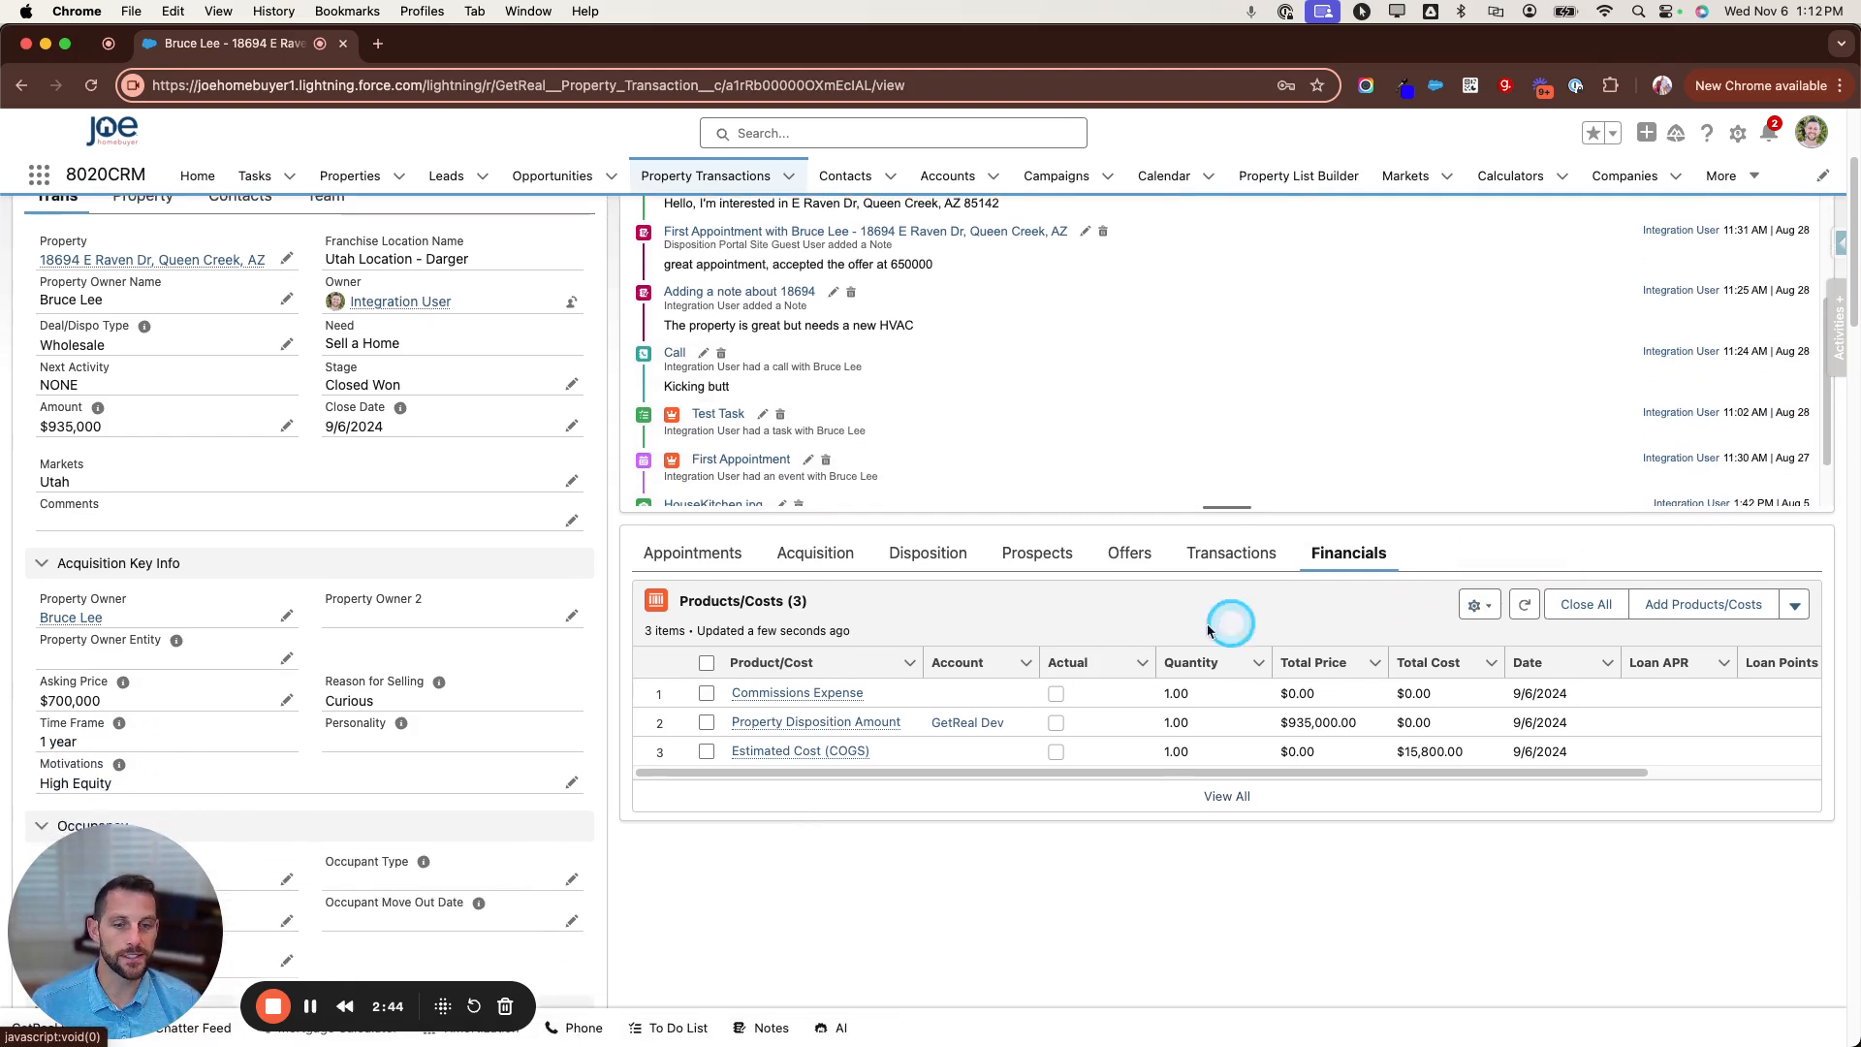
{"action": "scroll", "coordinate": [831, 789], "scroll_direction": "down", "scroll_amount": 1}
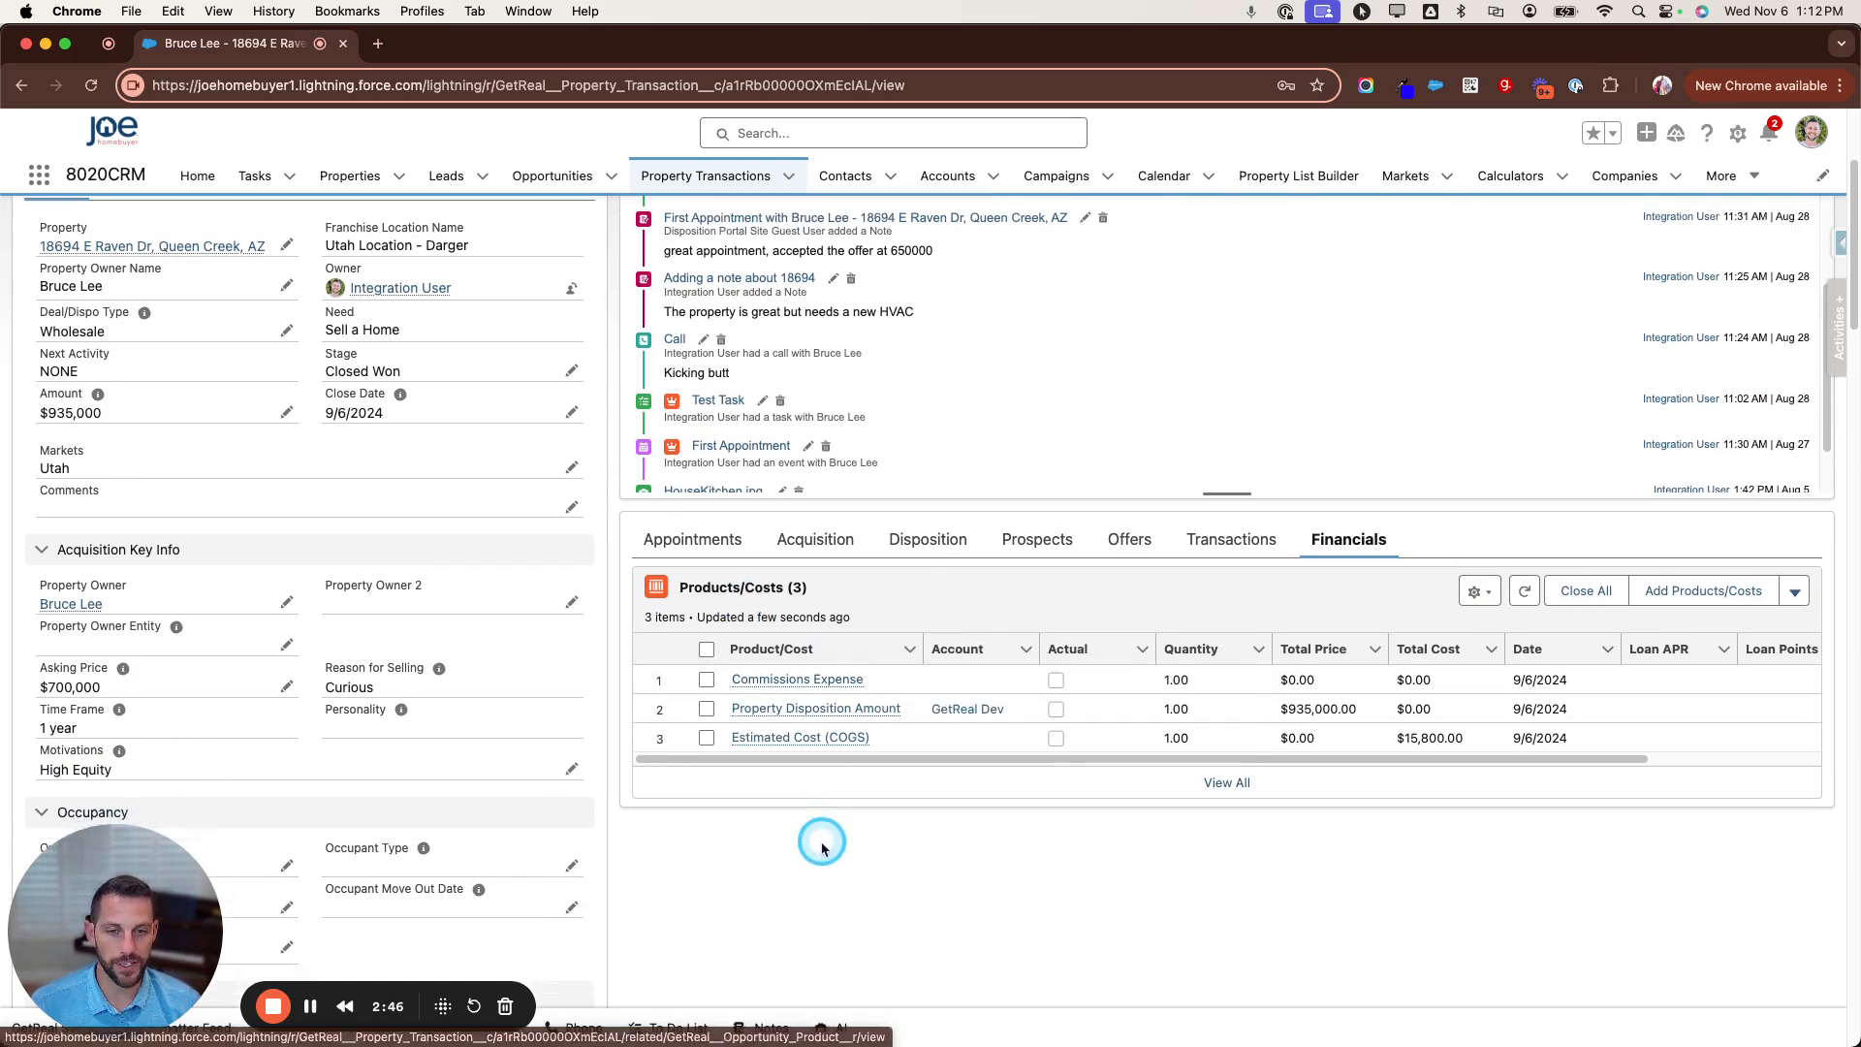
{"action": "mouse_move", "coordinate": [793, 628]}
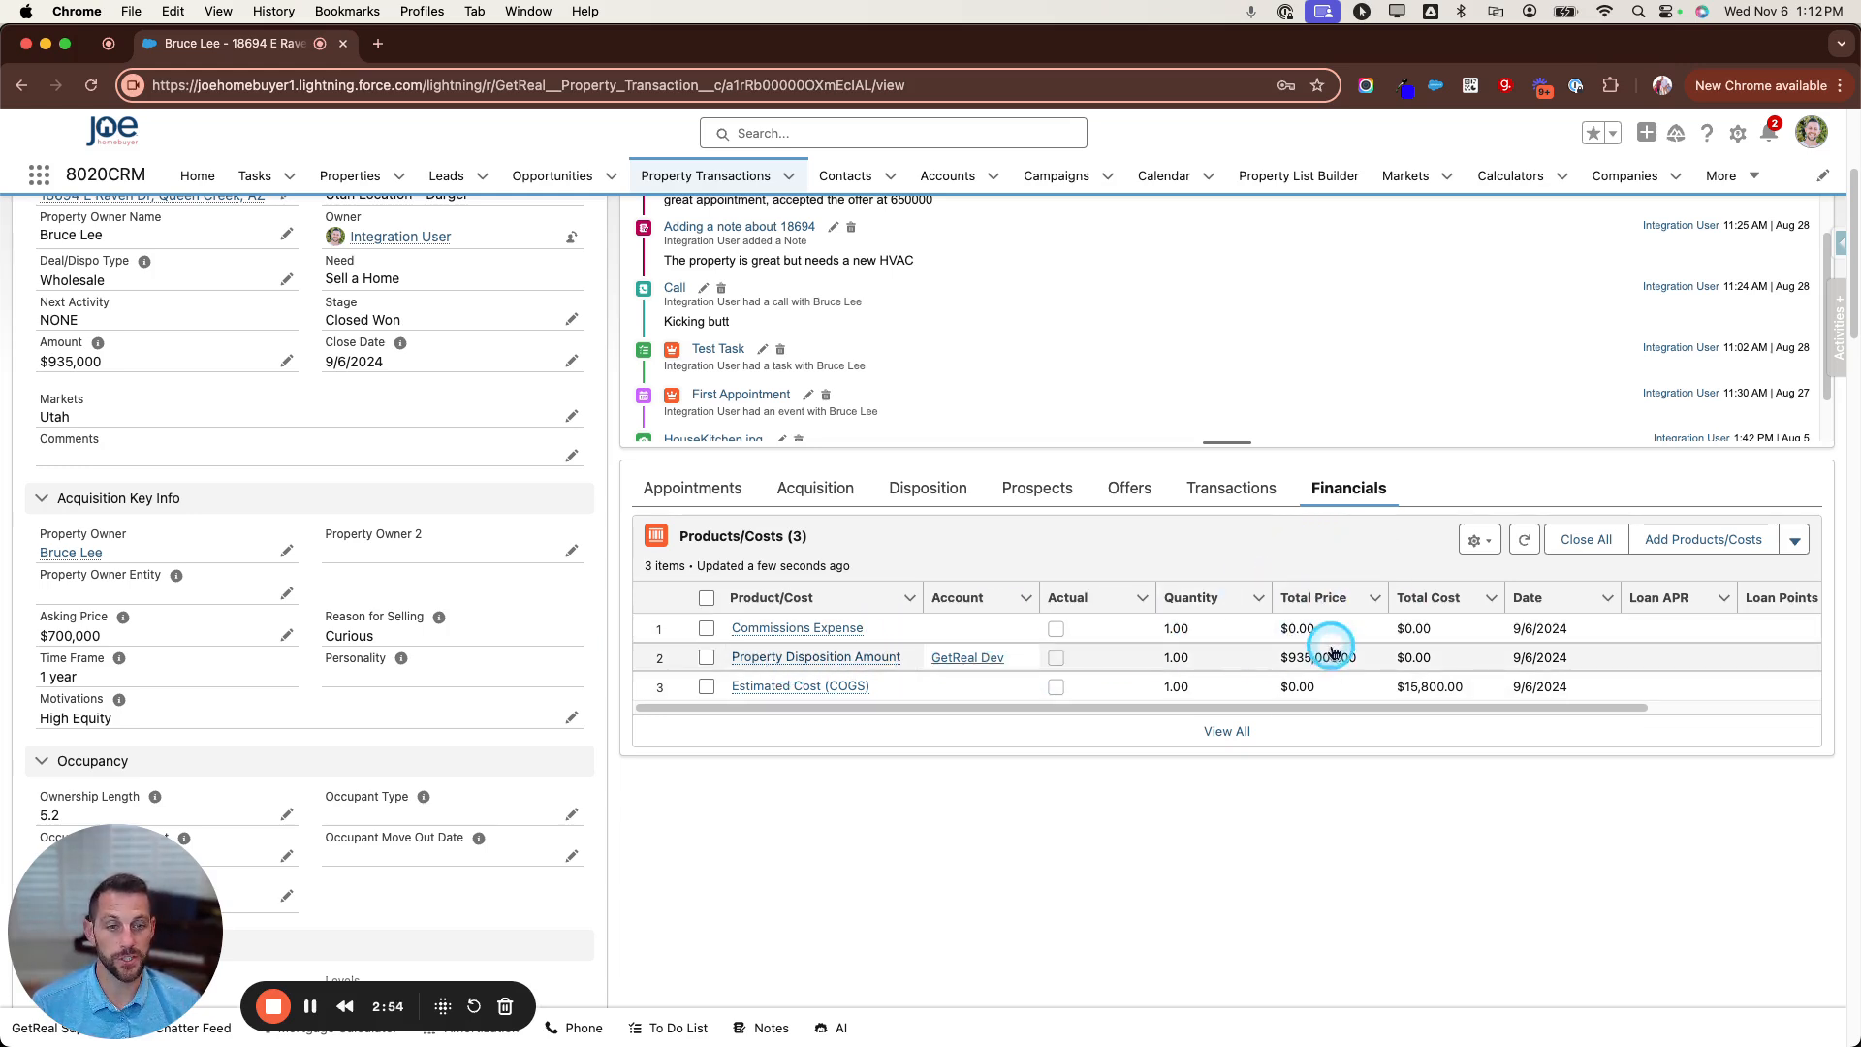
{"action": "mouse_move", "coordinate": [776, 688]}
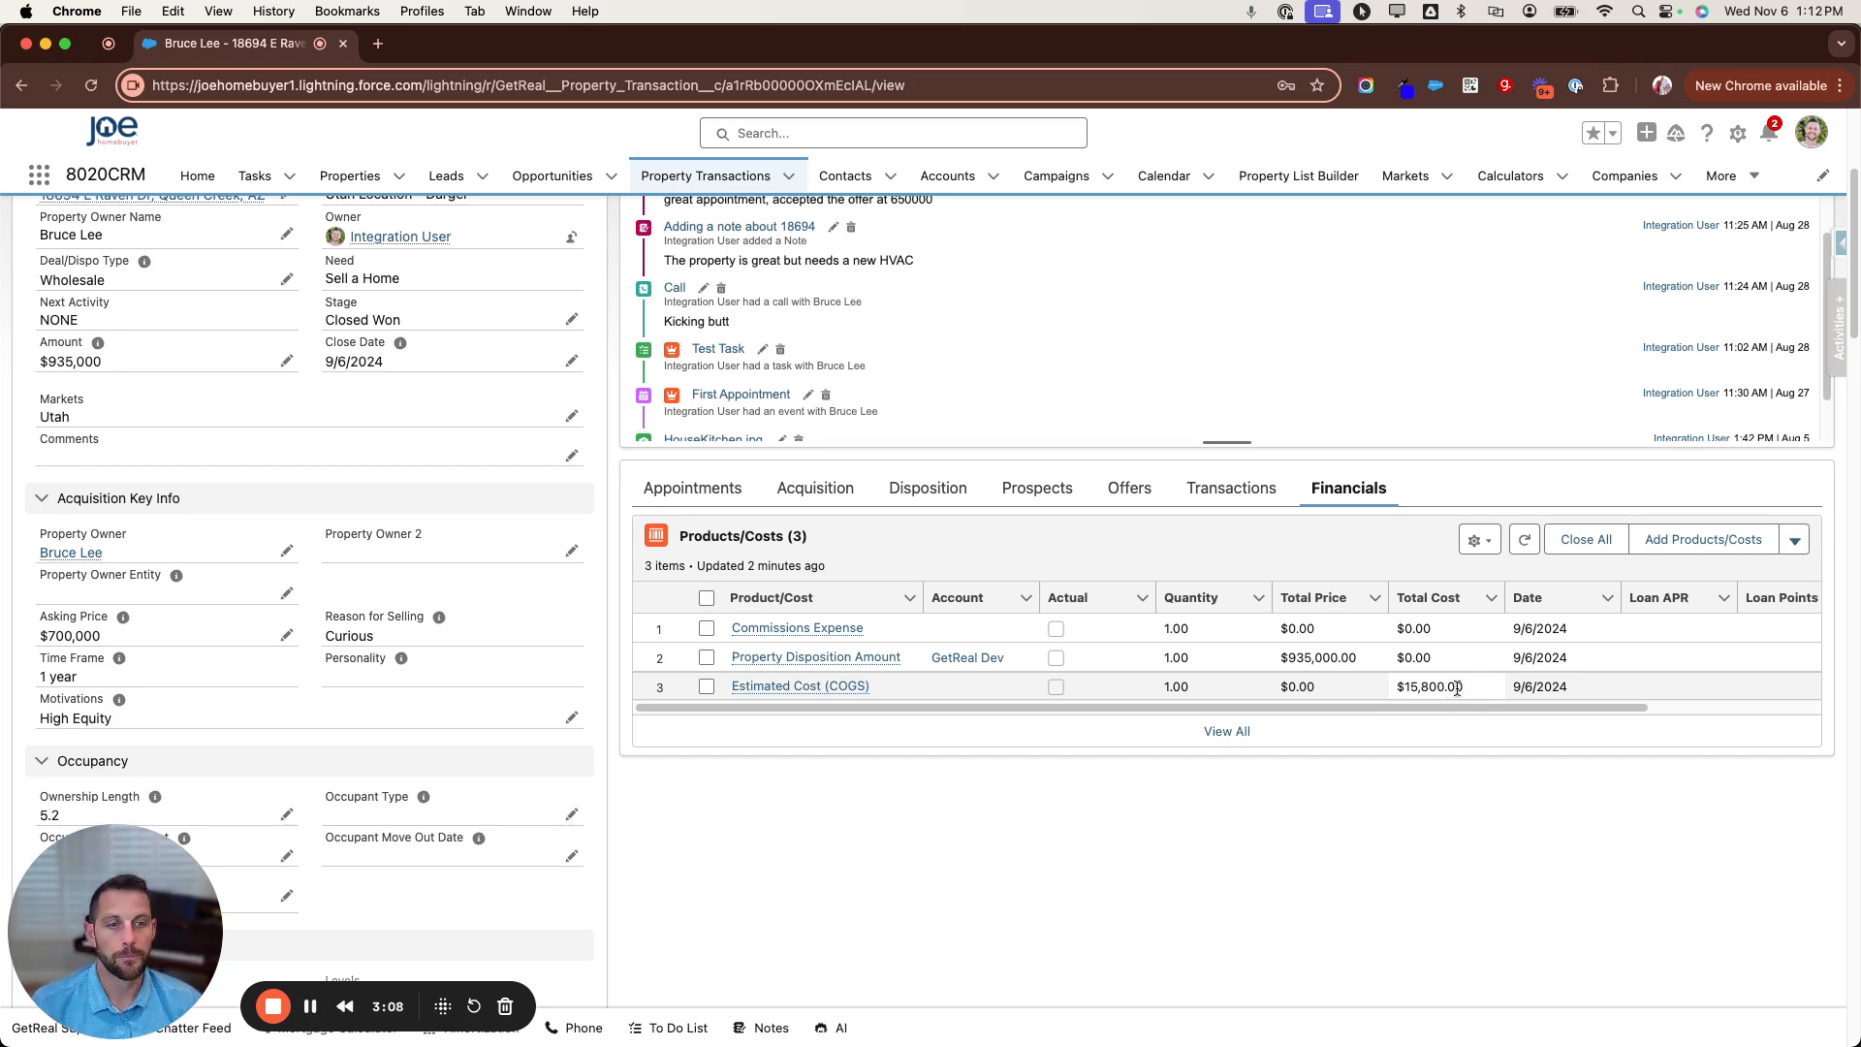
{"action": "left_click", "coordinate": [925, 569]}
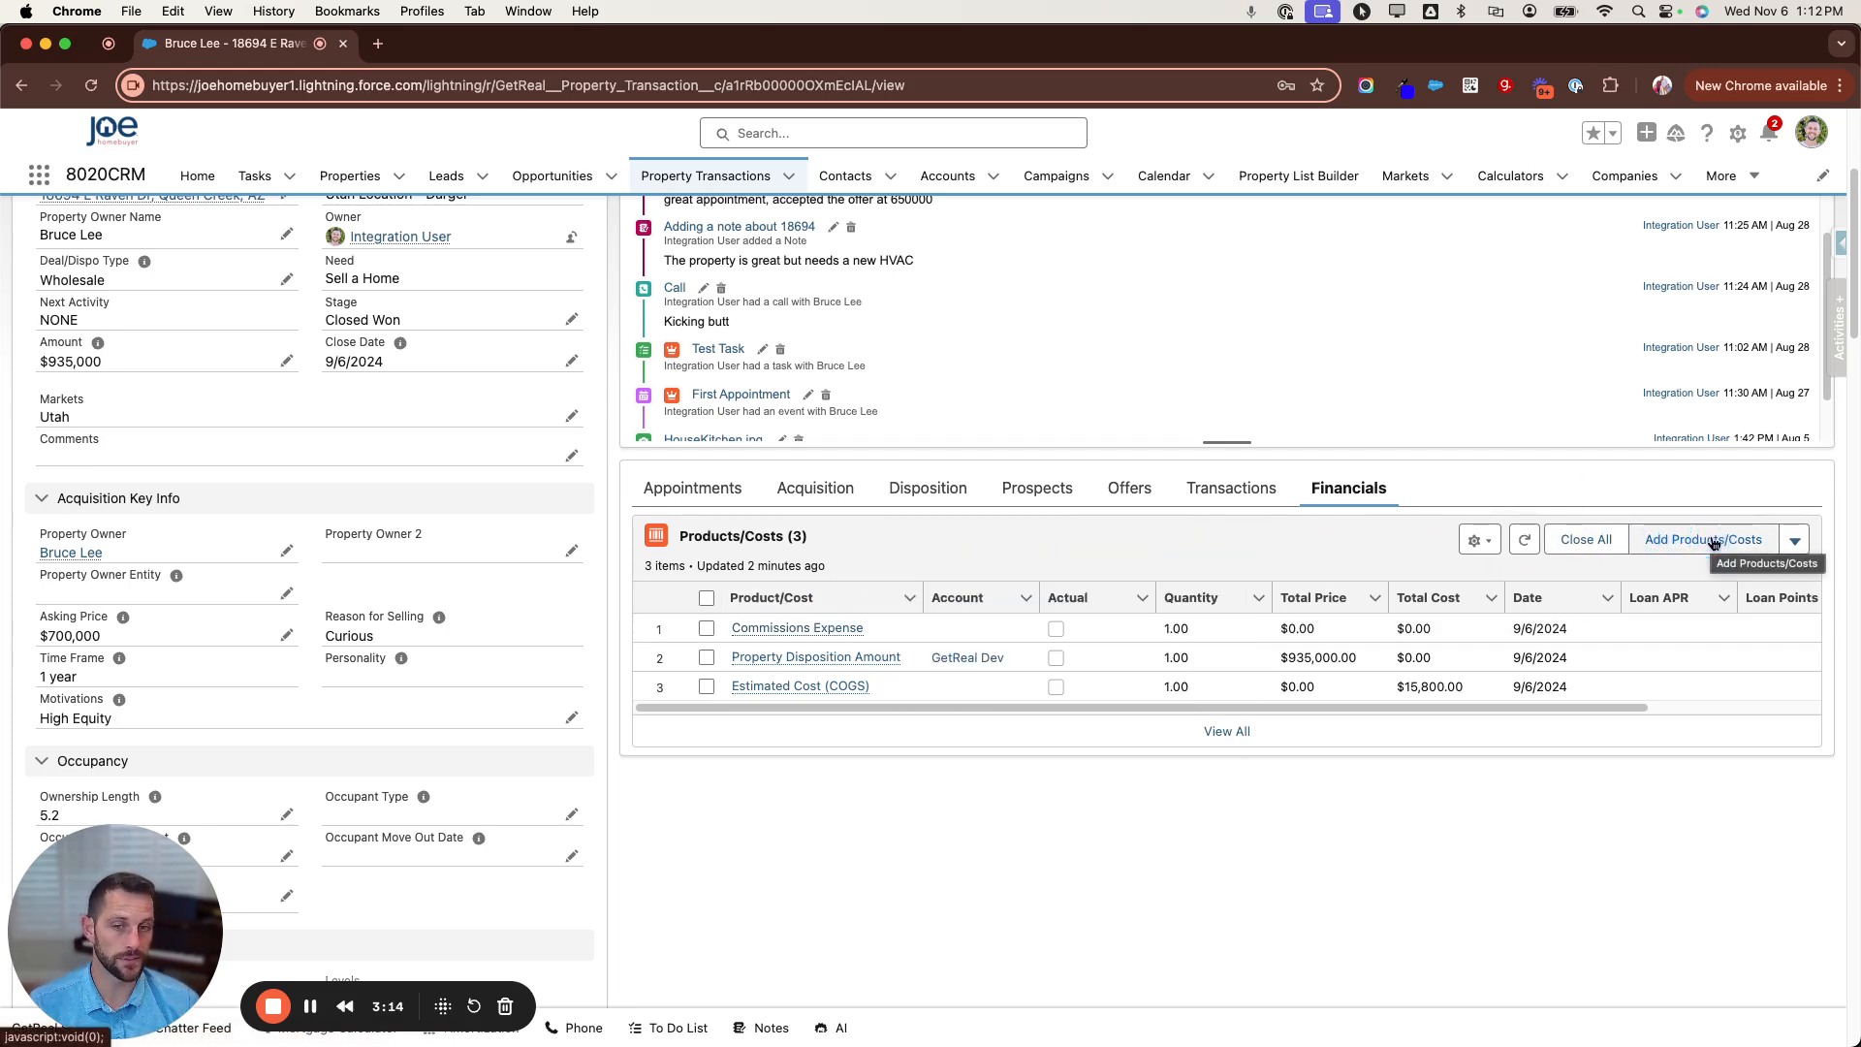
{"action": "mouse_move", "coordinate": [876, 688]}
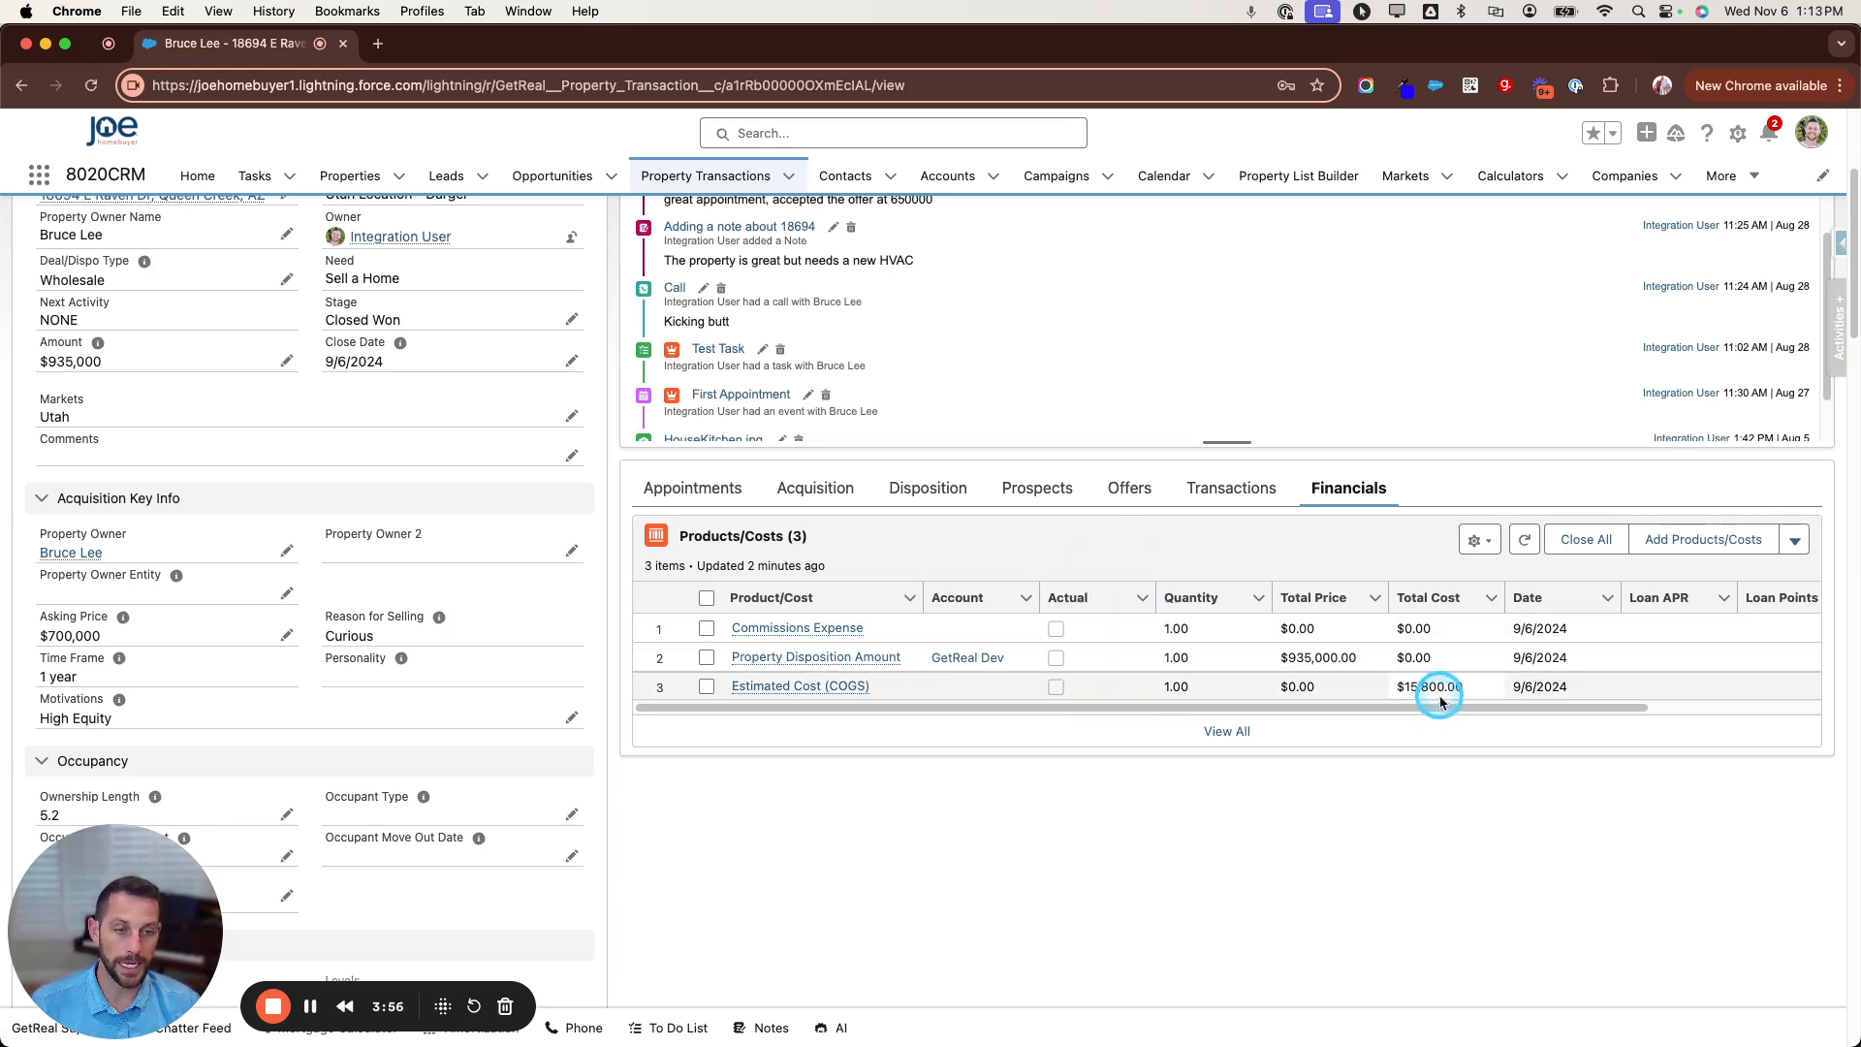
Step: Open the full Products/Costs list on the related opportunity
{"action": "left_click", "coordinate": [1795, 539]}
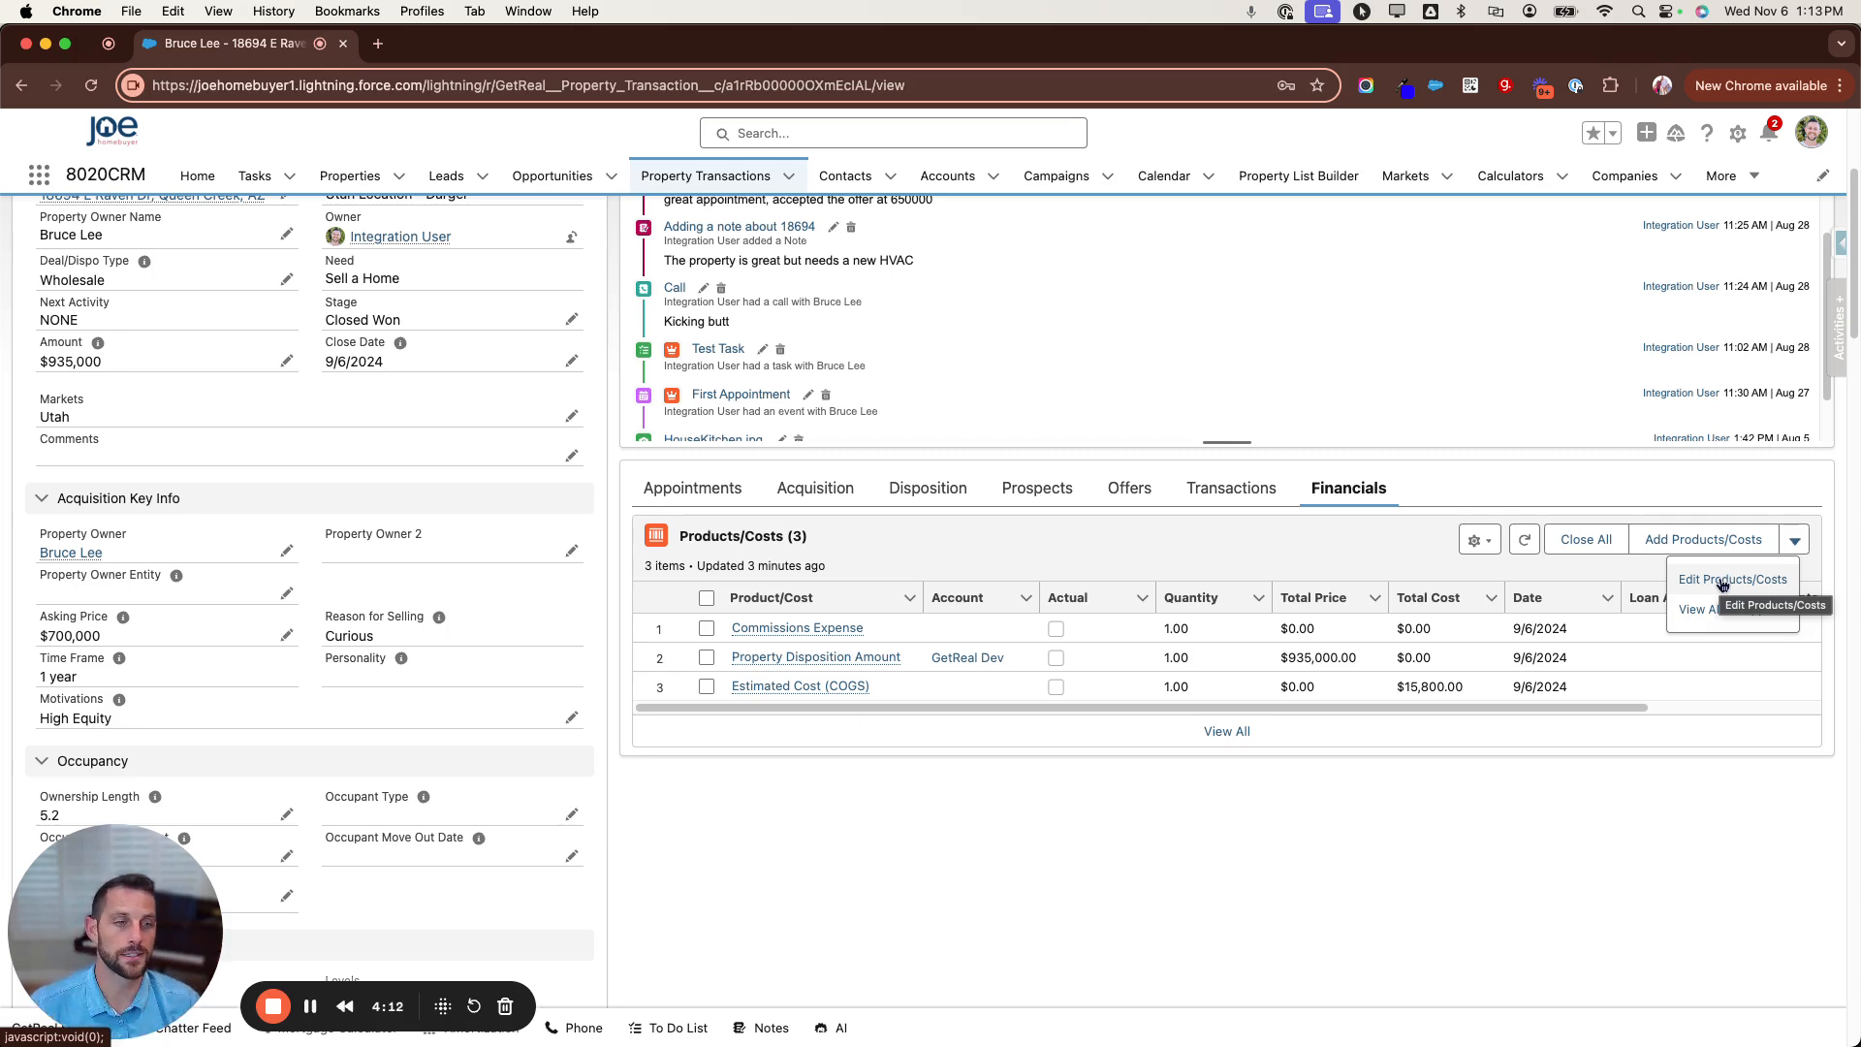
{"action": "left_click", "coordinate": [1205, 543]}
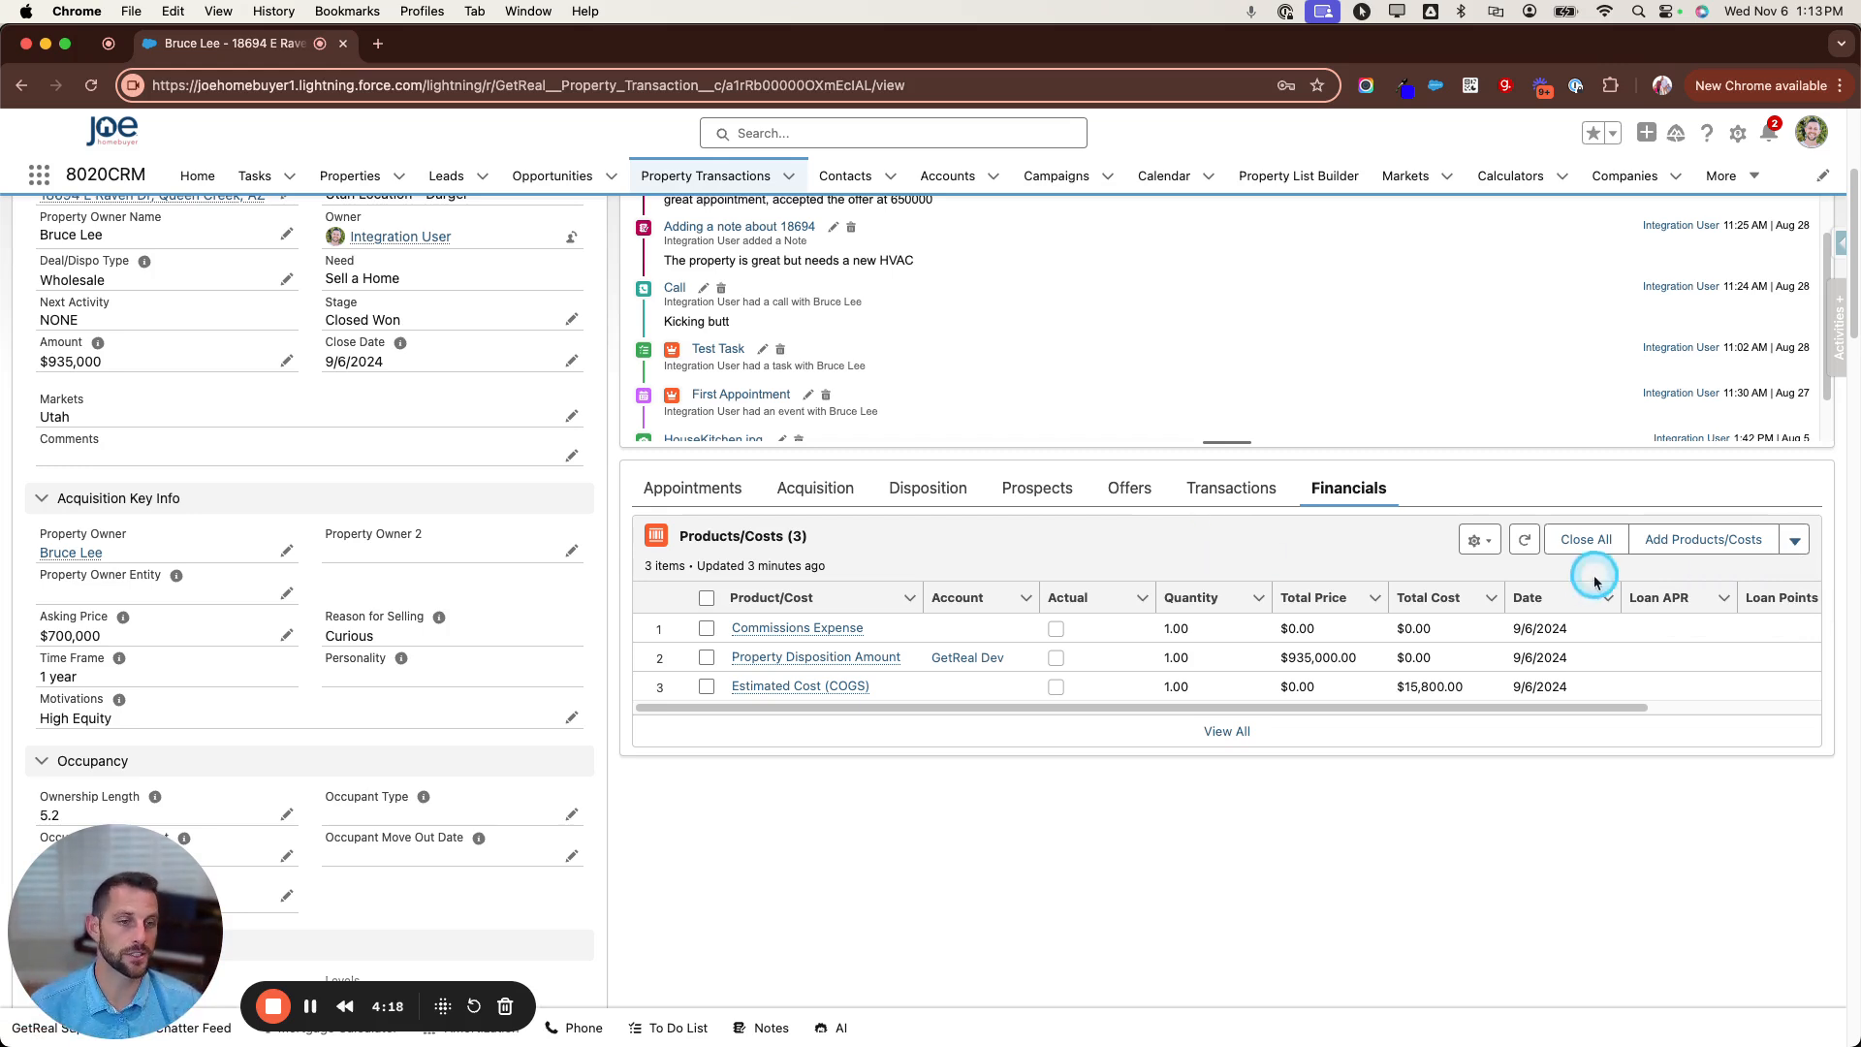
{"action": "left_click", "coordinate": [1794, 541]}
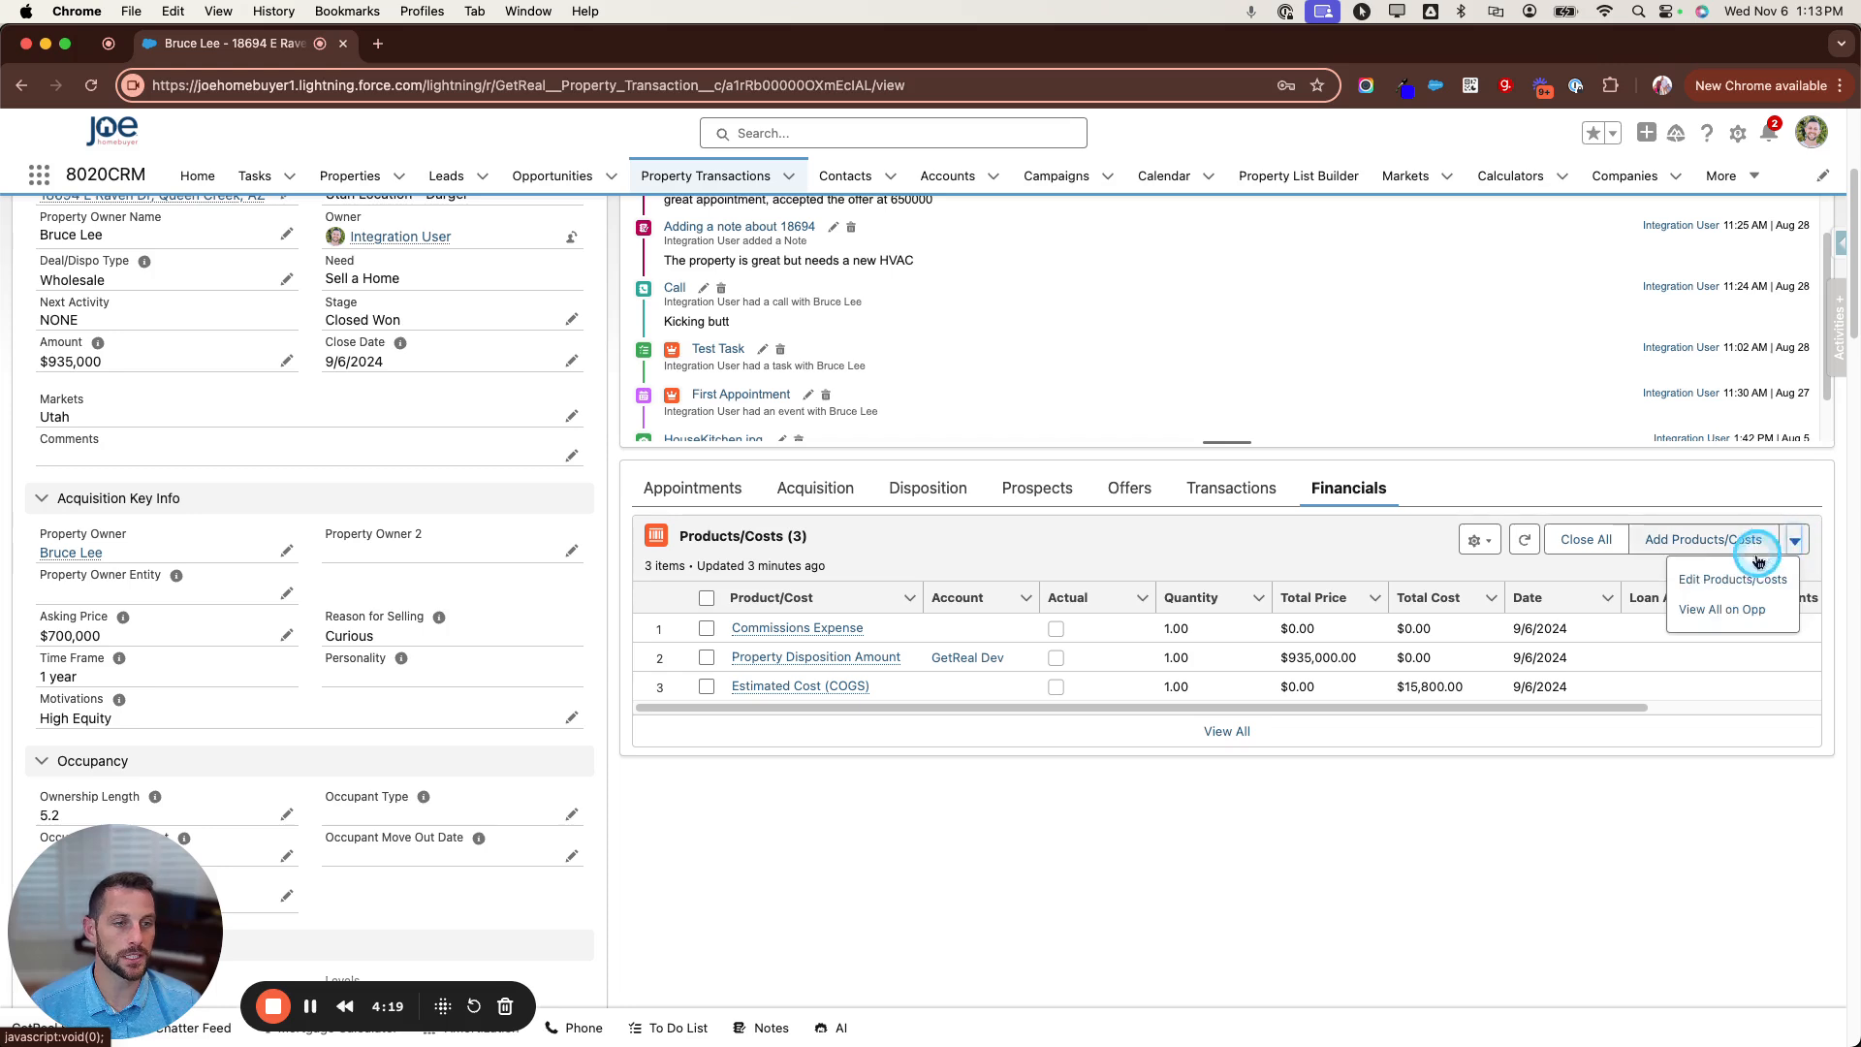
{"action": "left_click", "coordinate": [1740, 611]}
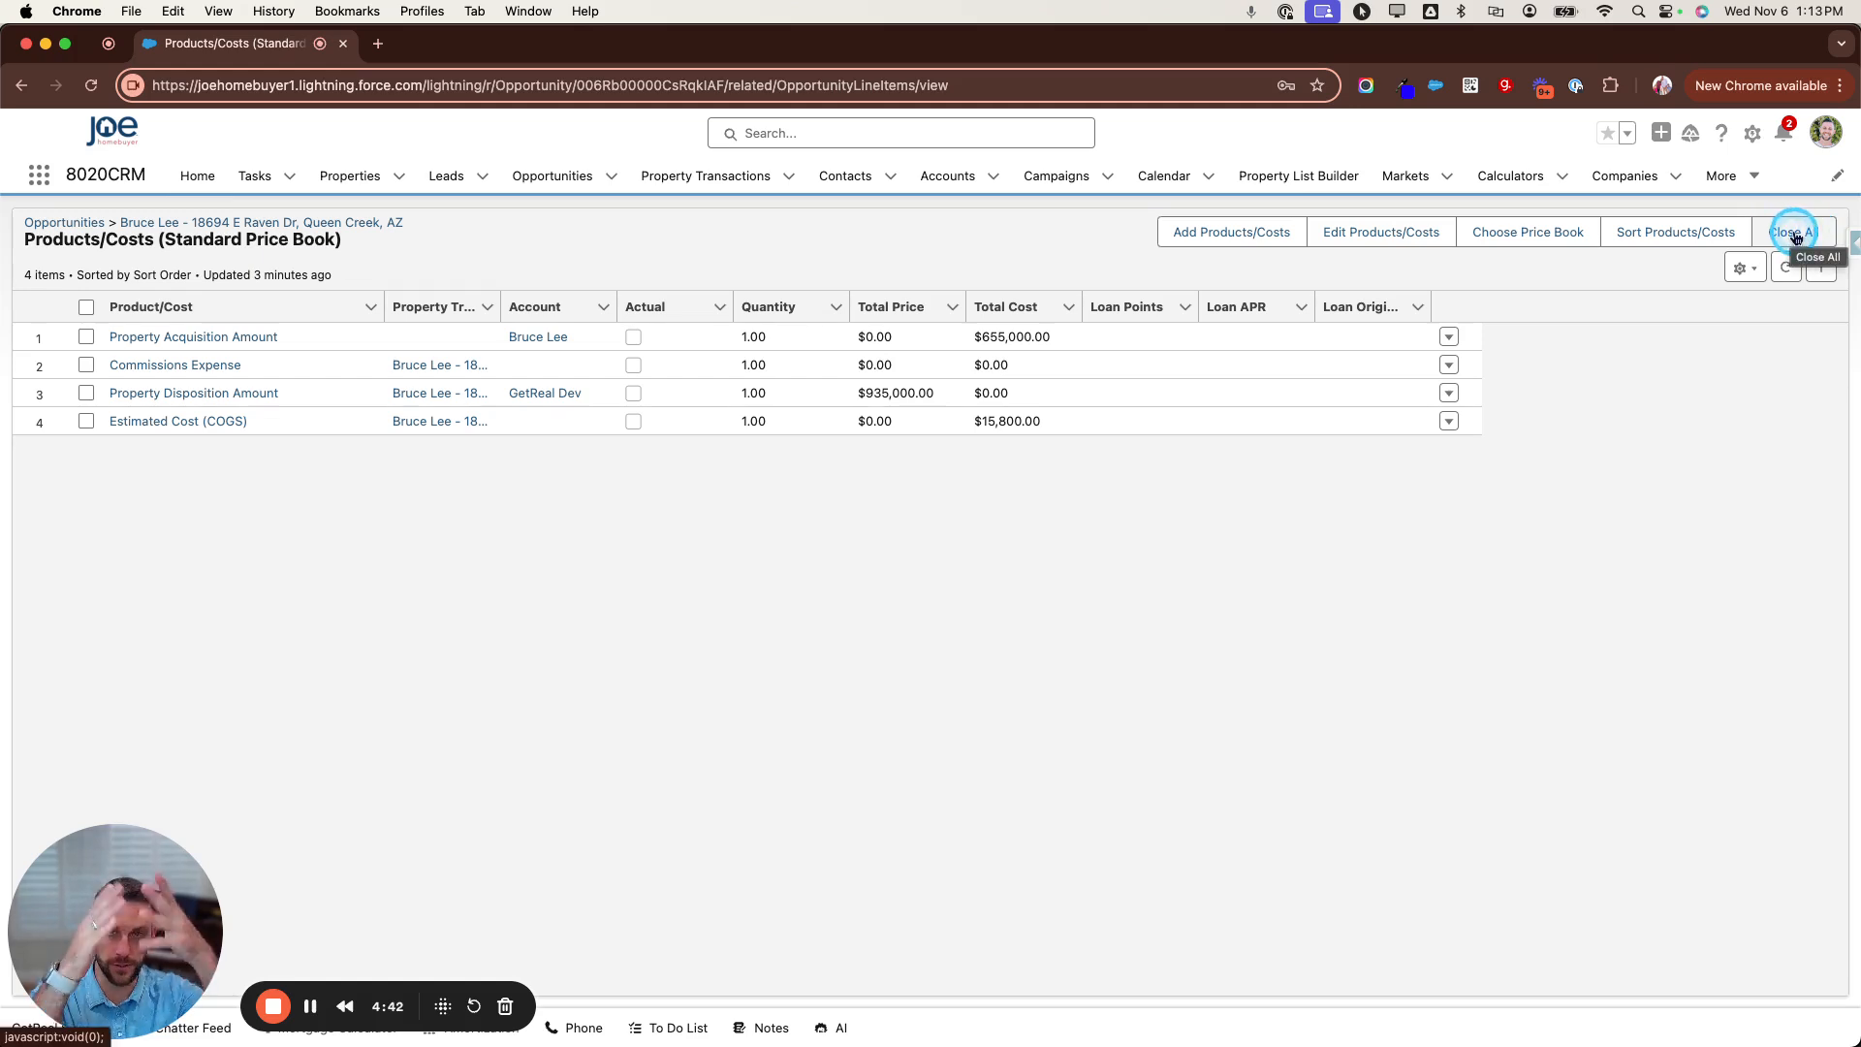
Step: Edit the opportunity's products and costs, setting the Unit Cost of Estimated Cost (COGS) to 17500
{"action": "left_click", "coordinate": [1370, 232]}
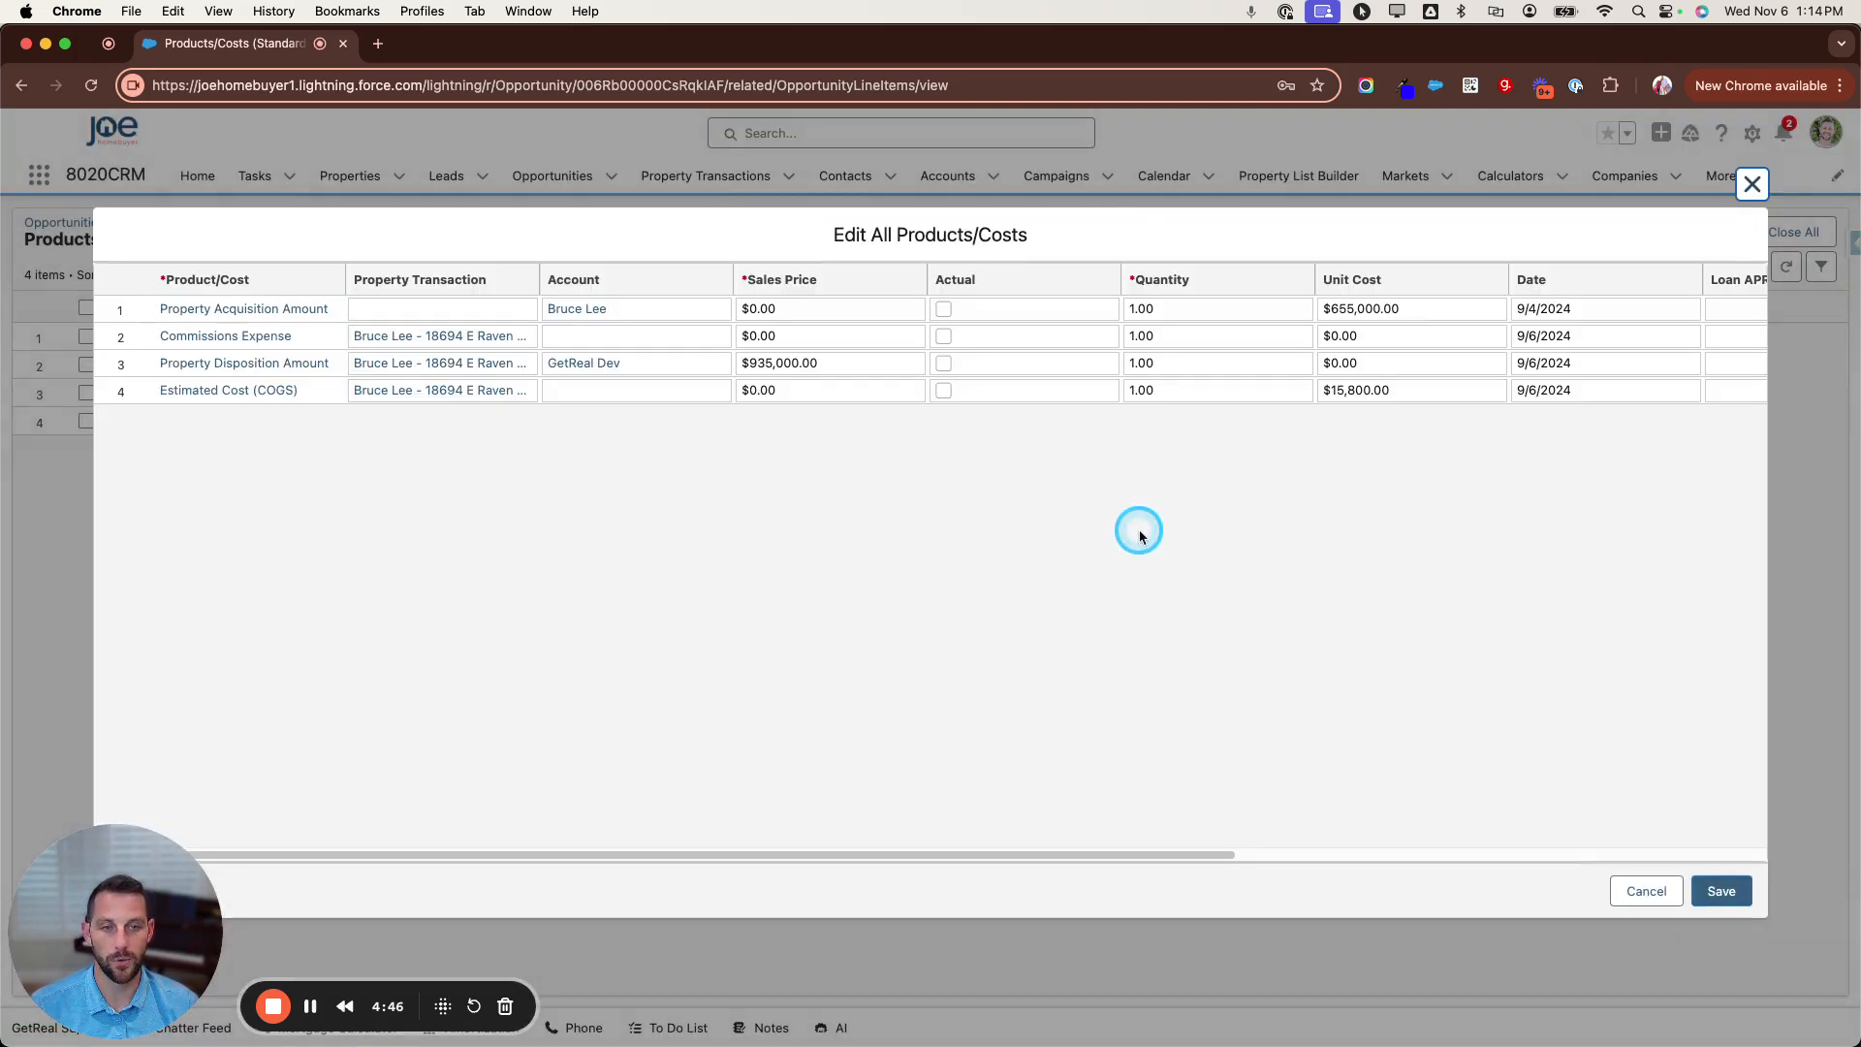
{"action": "left_click", "coordinate": [1365, 391]}
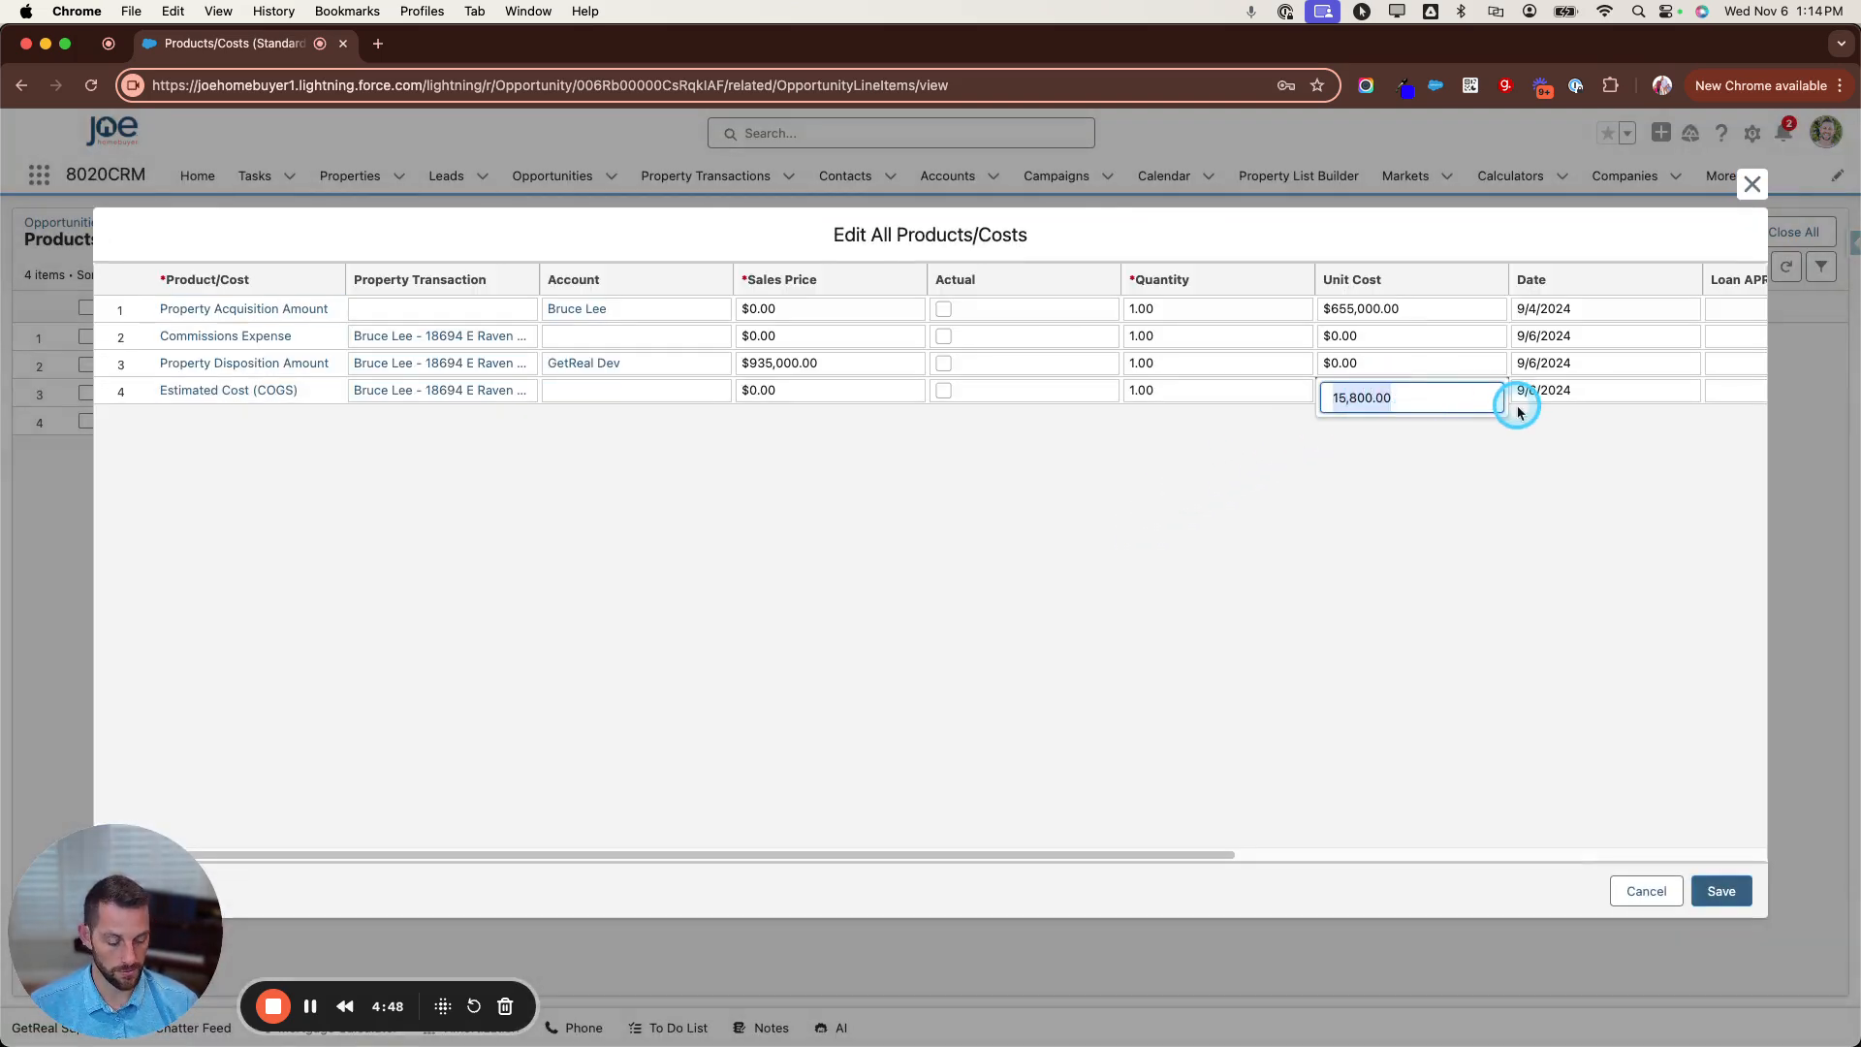
{"action": "type", "text": "17500"}
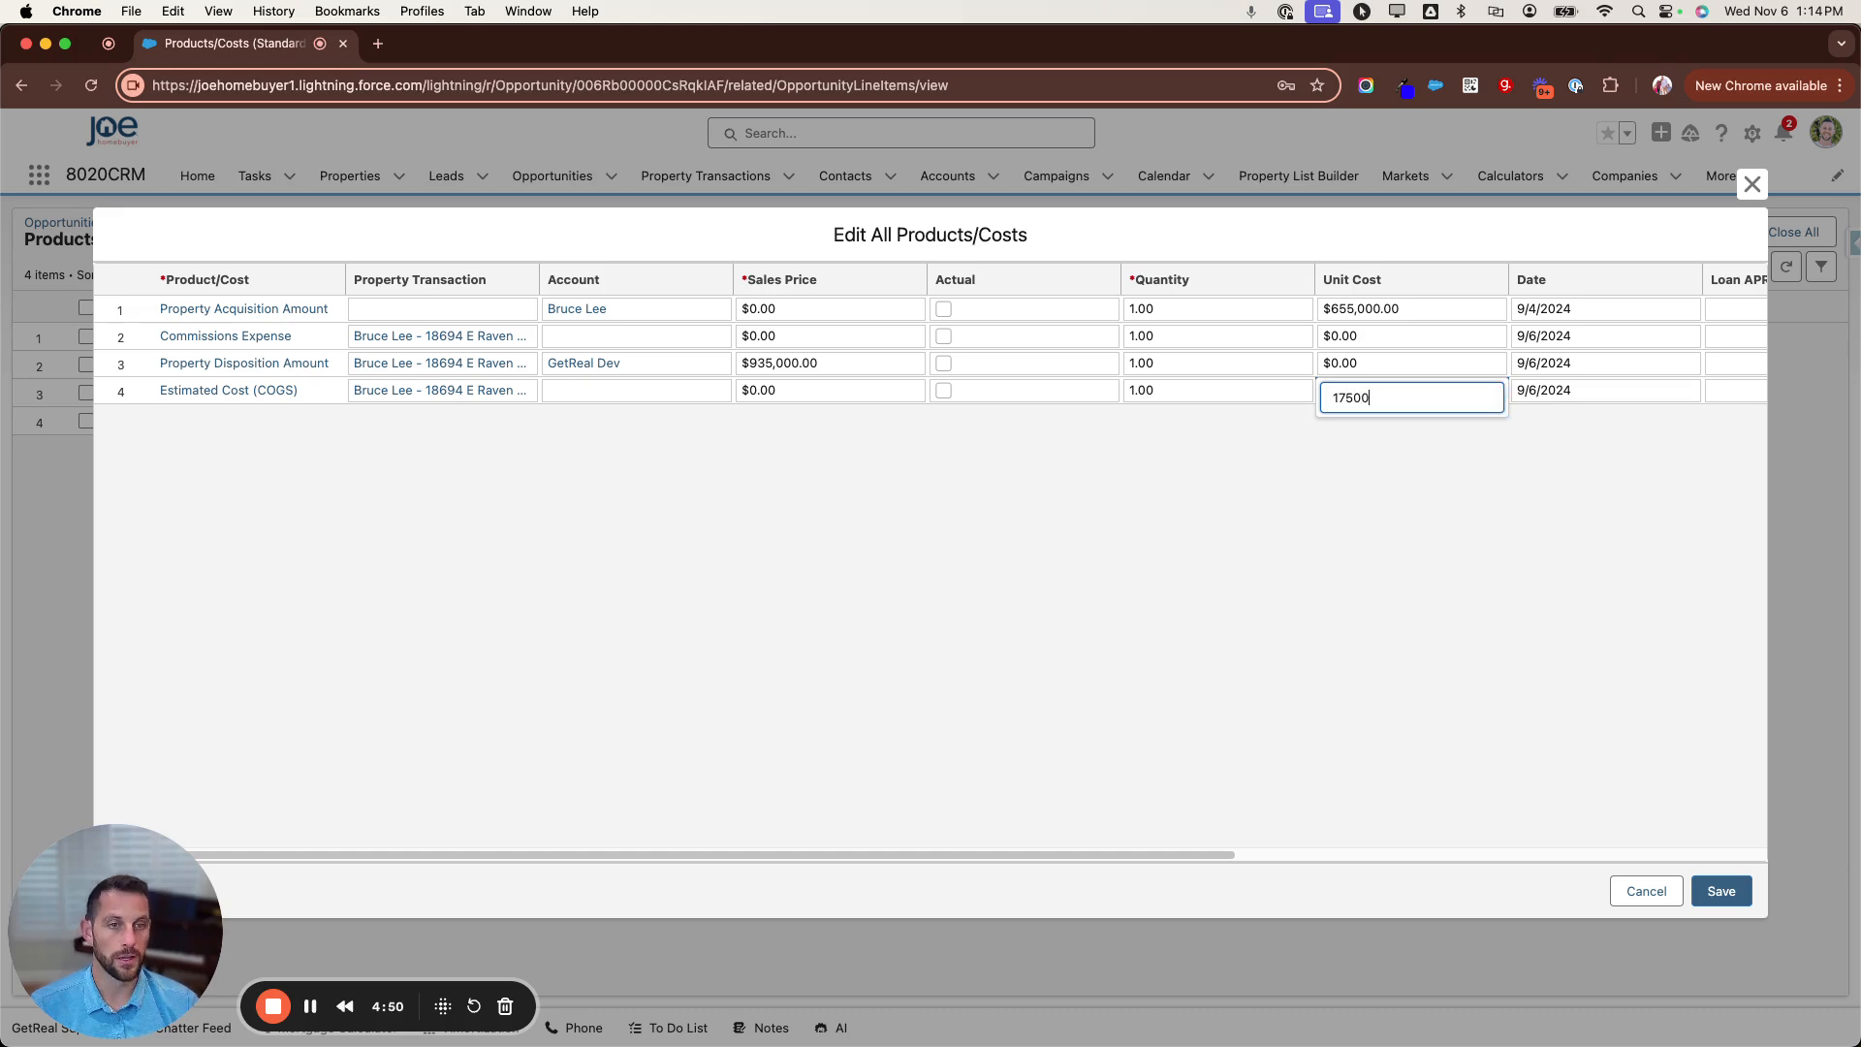
{"action": "left_click", "coordinate": [1406, 512]}
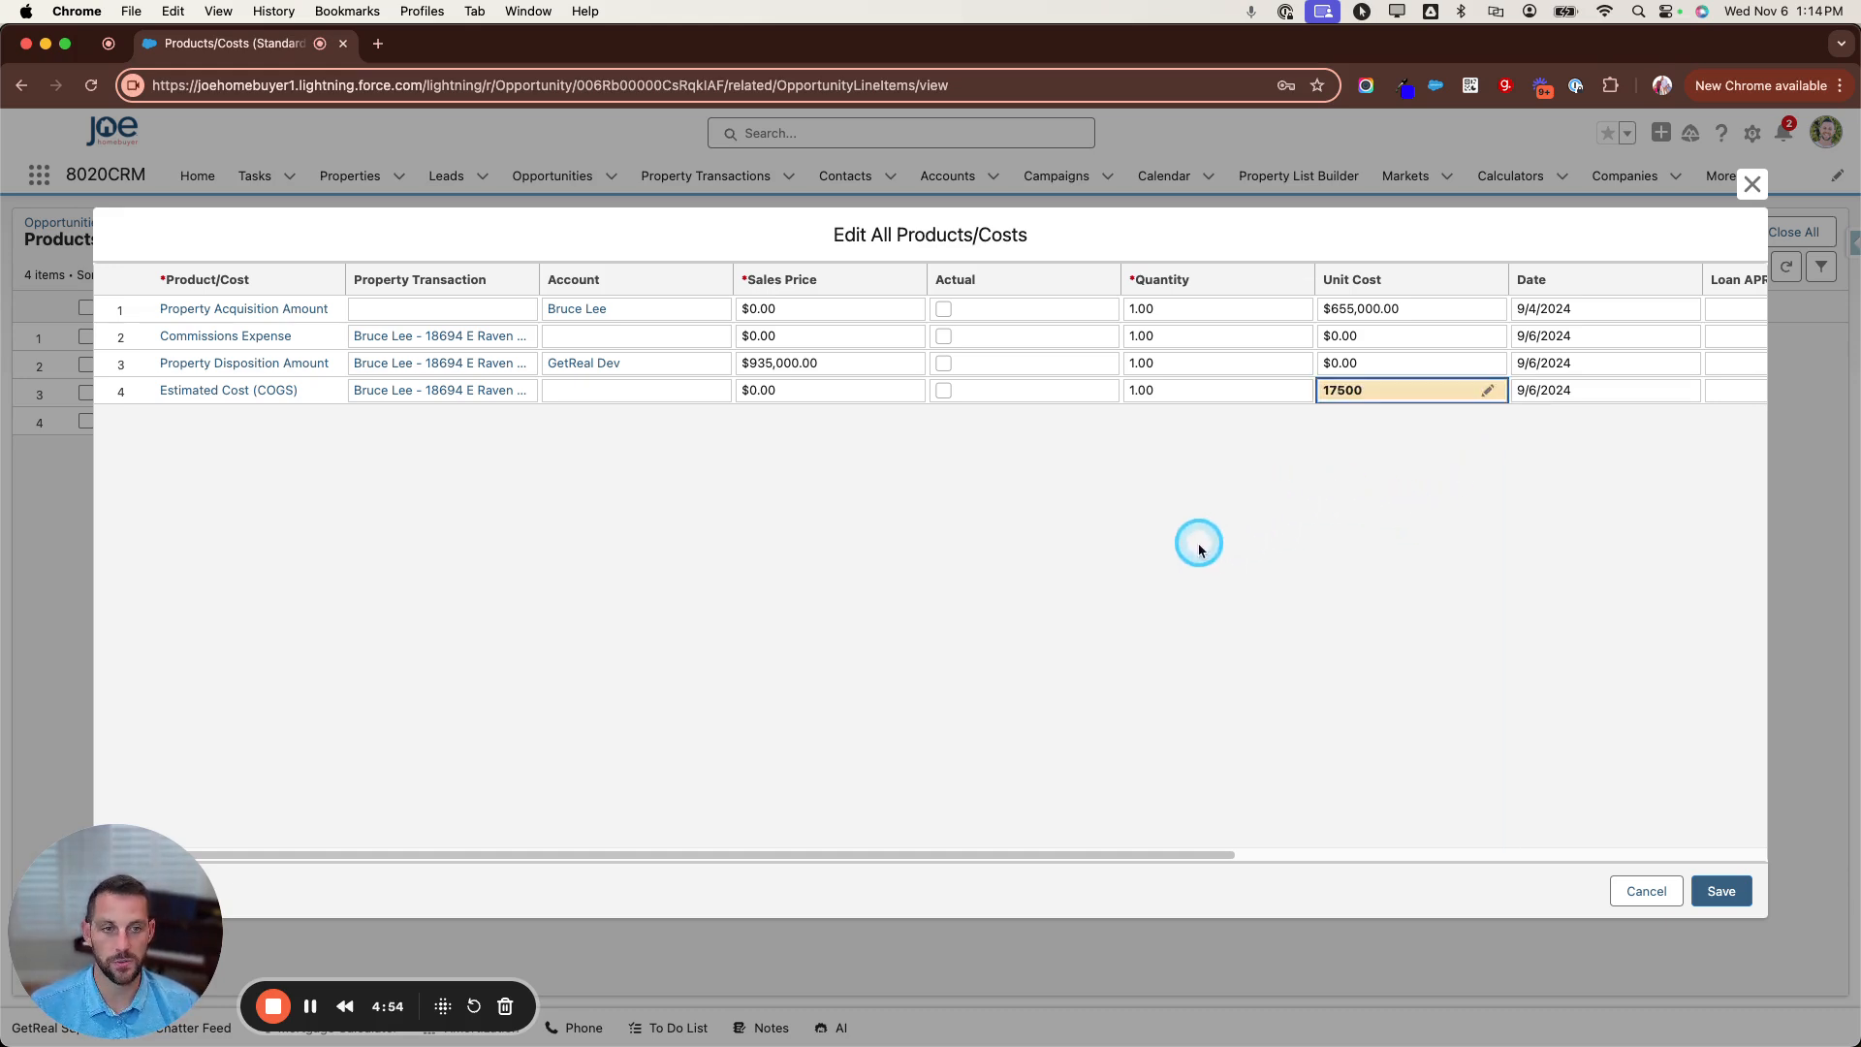
Step: Mark Estimated Cost (COGS), Property Disposition Amount and Property Acquisition Amount as Actual, and save the line items
{"action": "left_click", "coordinate": [944, 389]}
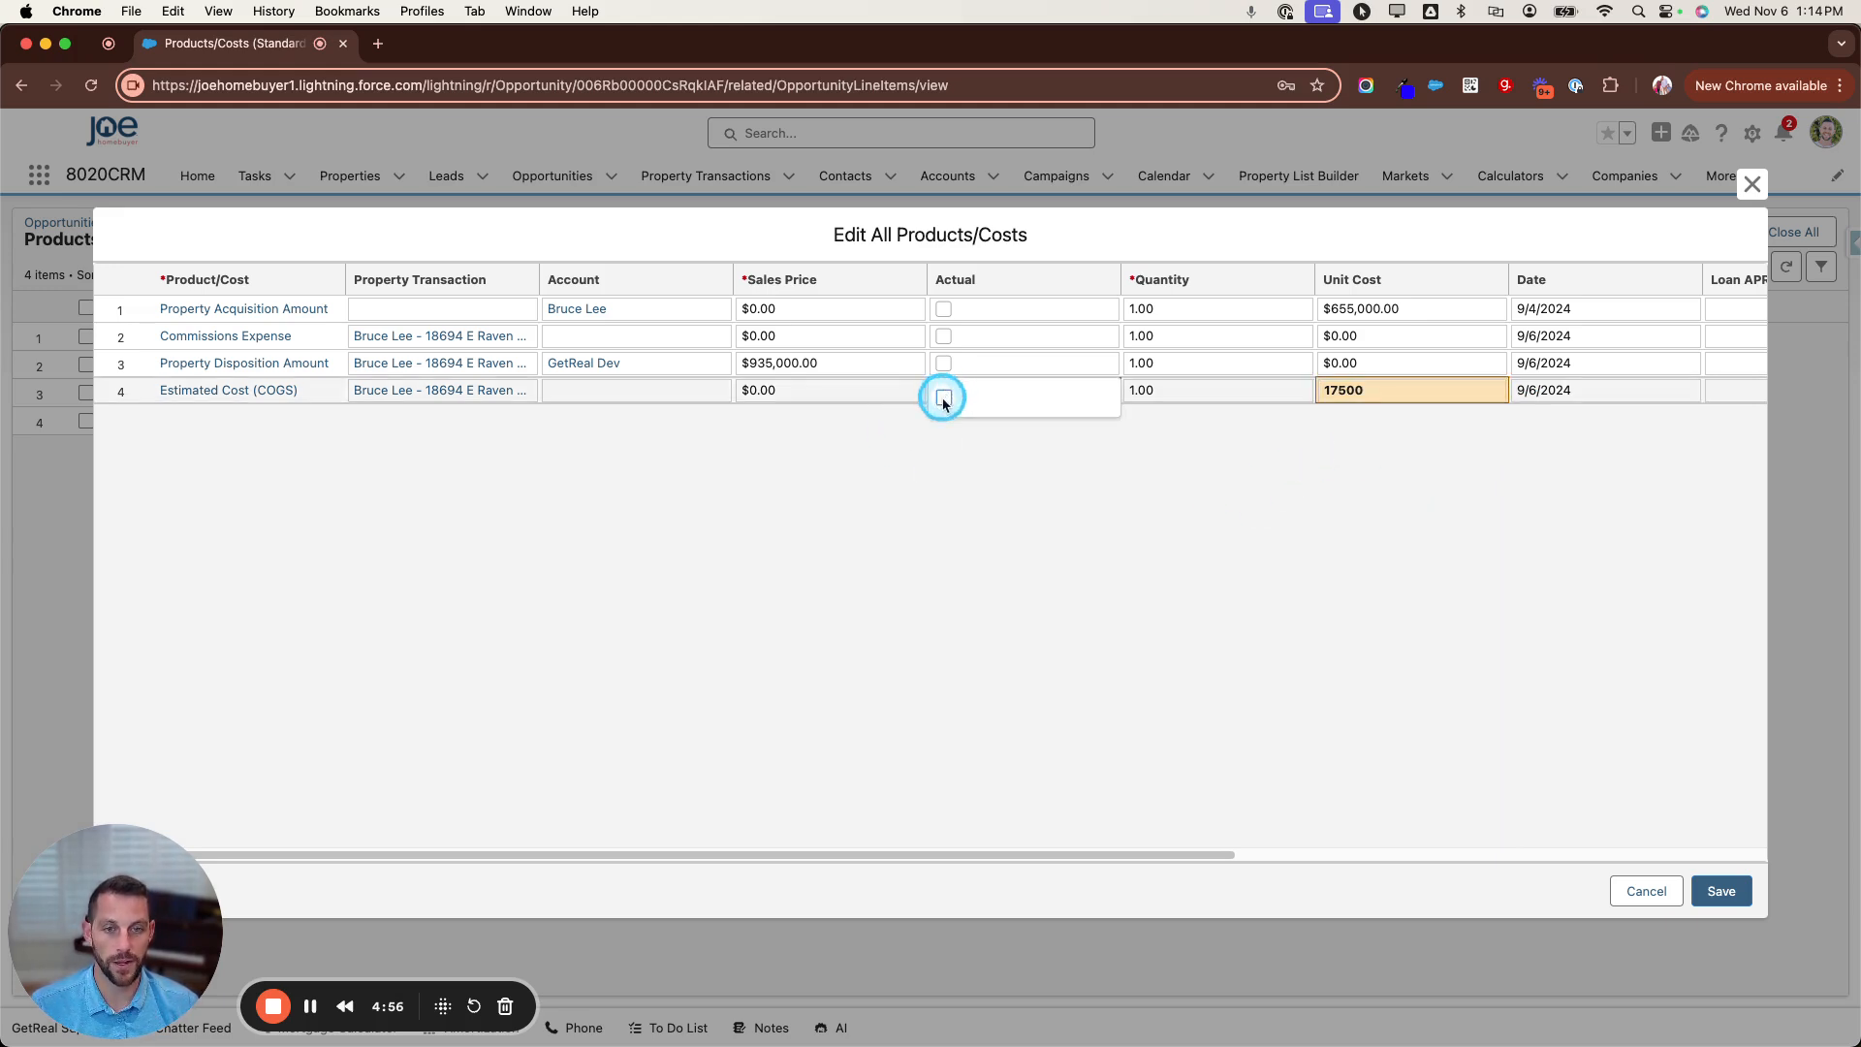
{"action": "left_click", "coordinate": [944, 389]}
{"action": "left_click", "coordinate": [1034, 566]}
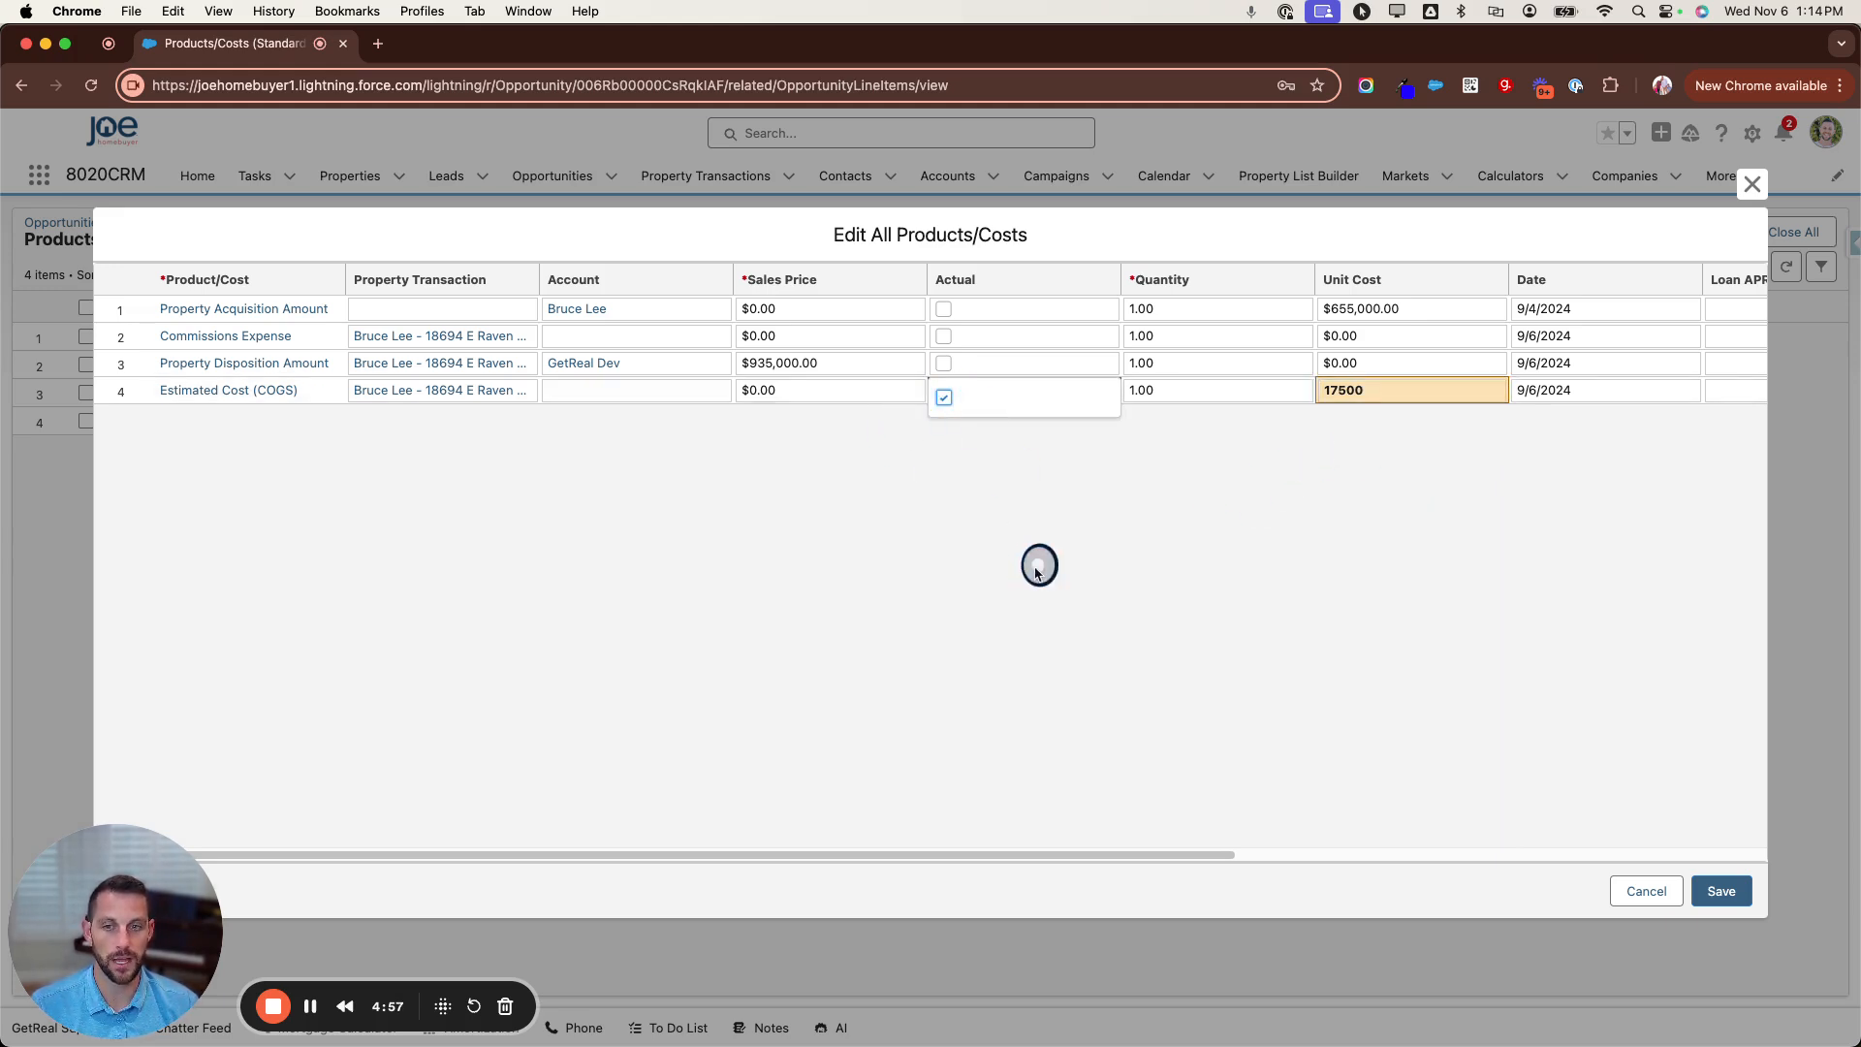
{"action": "left_click", "coordinate": [944, 370]}
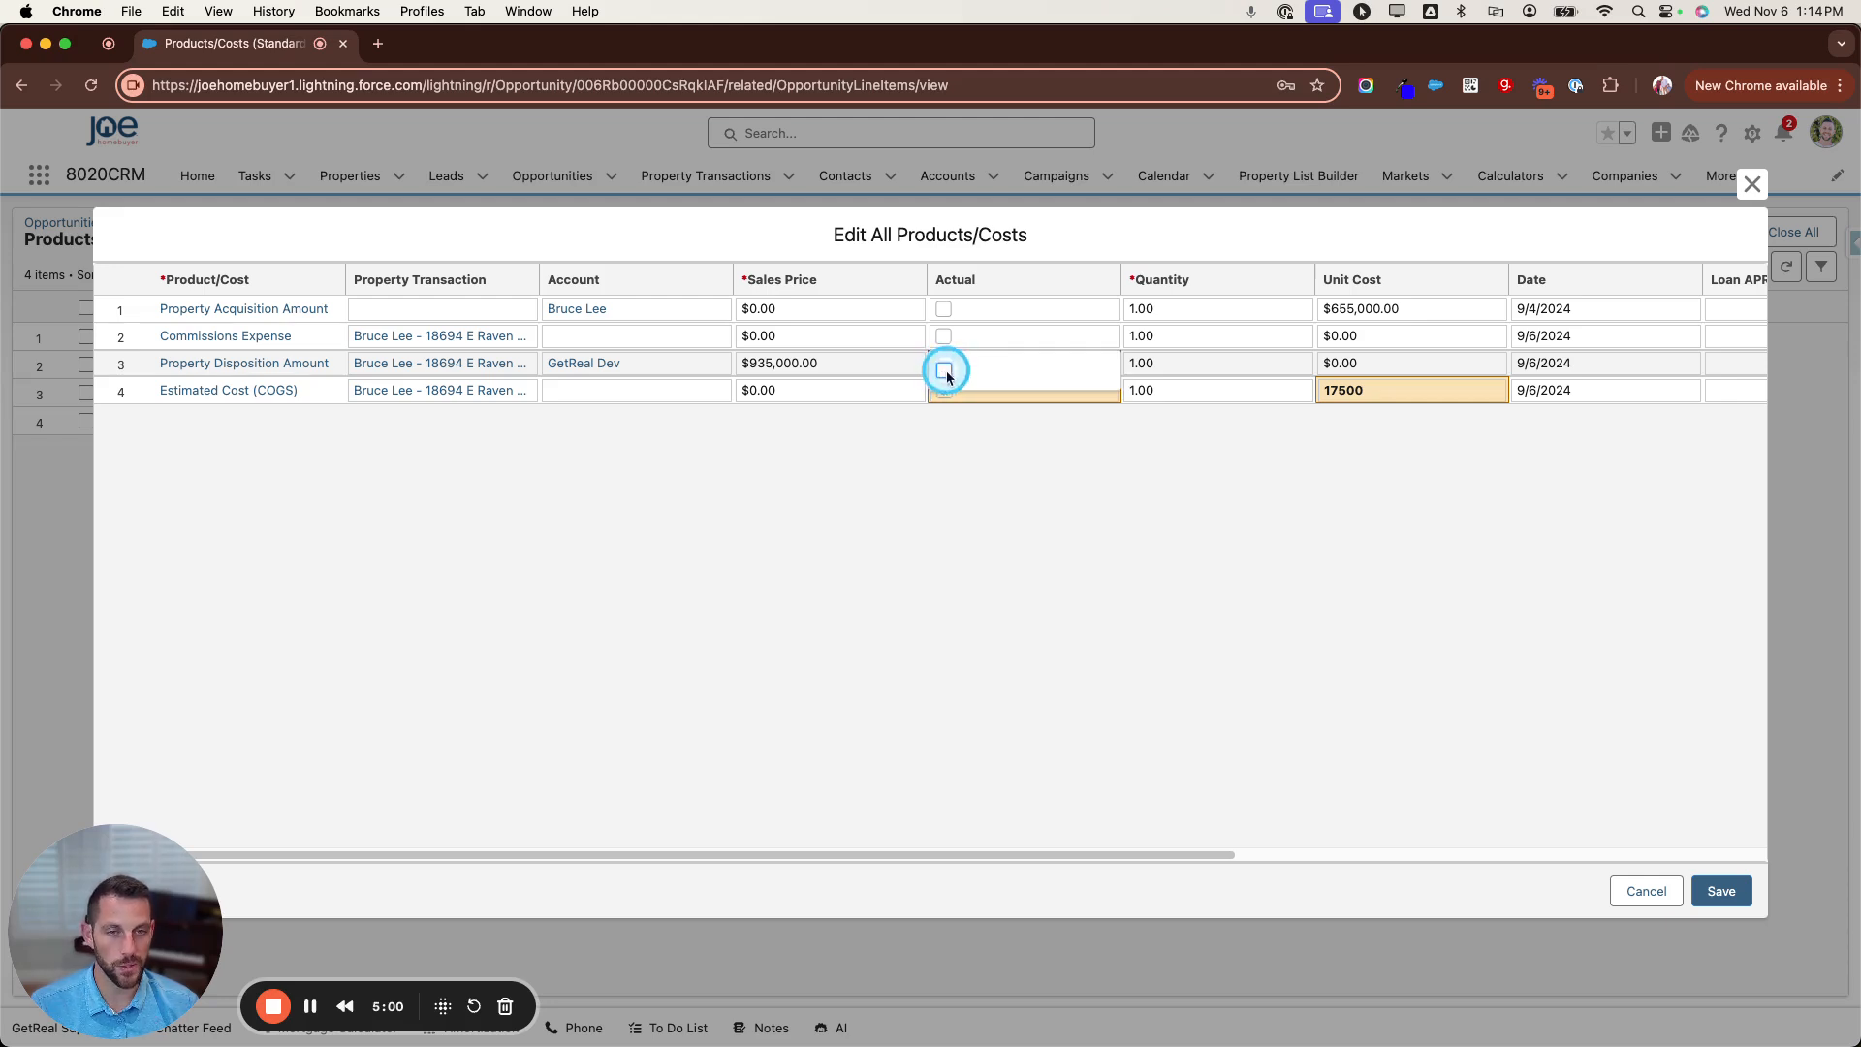
{"action": "left_click", "coordinate": [944, 370]}
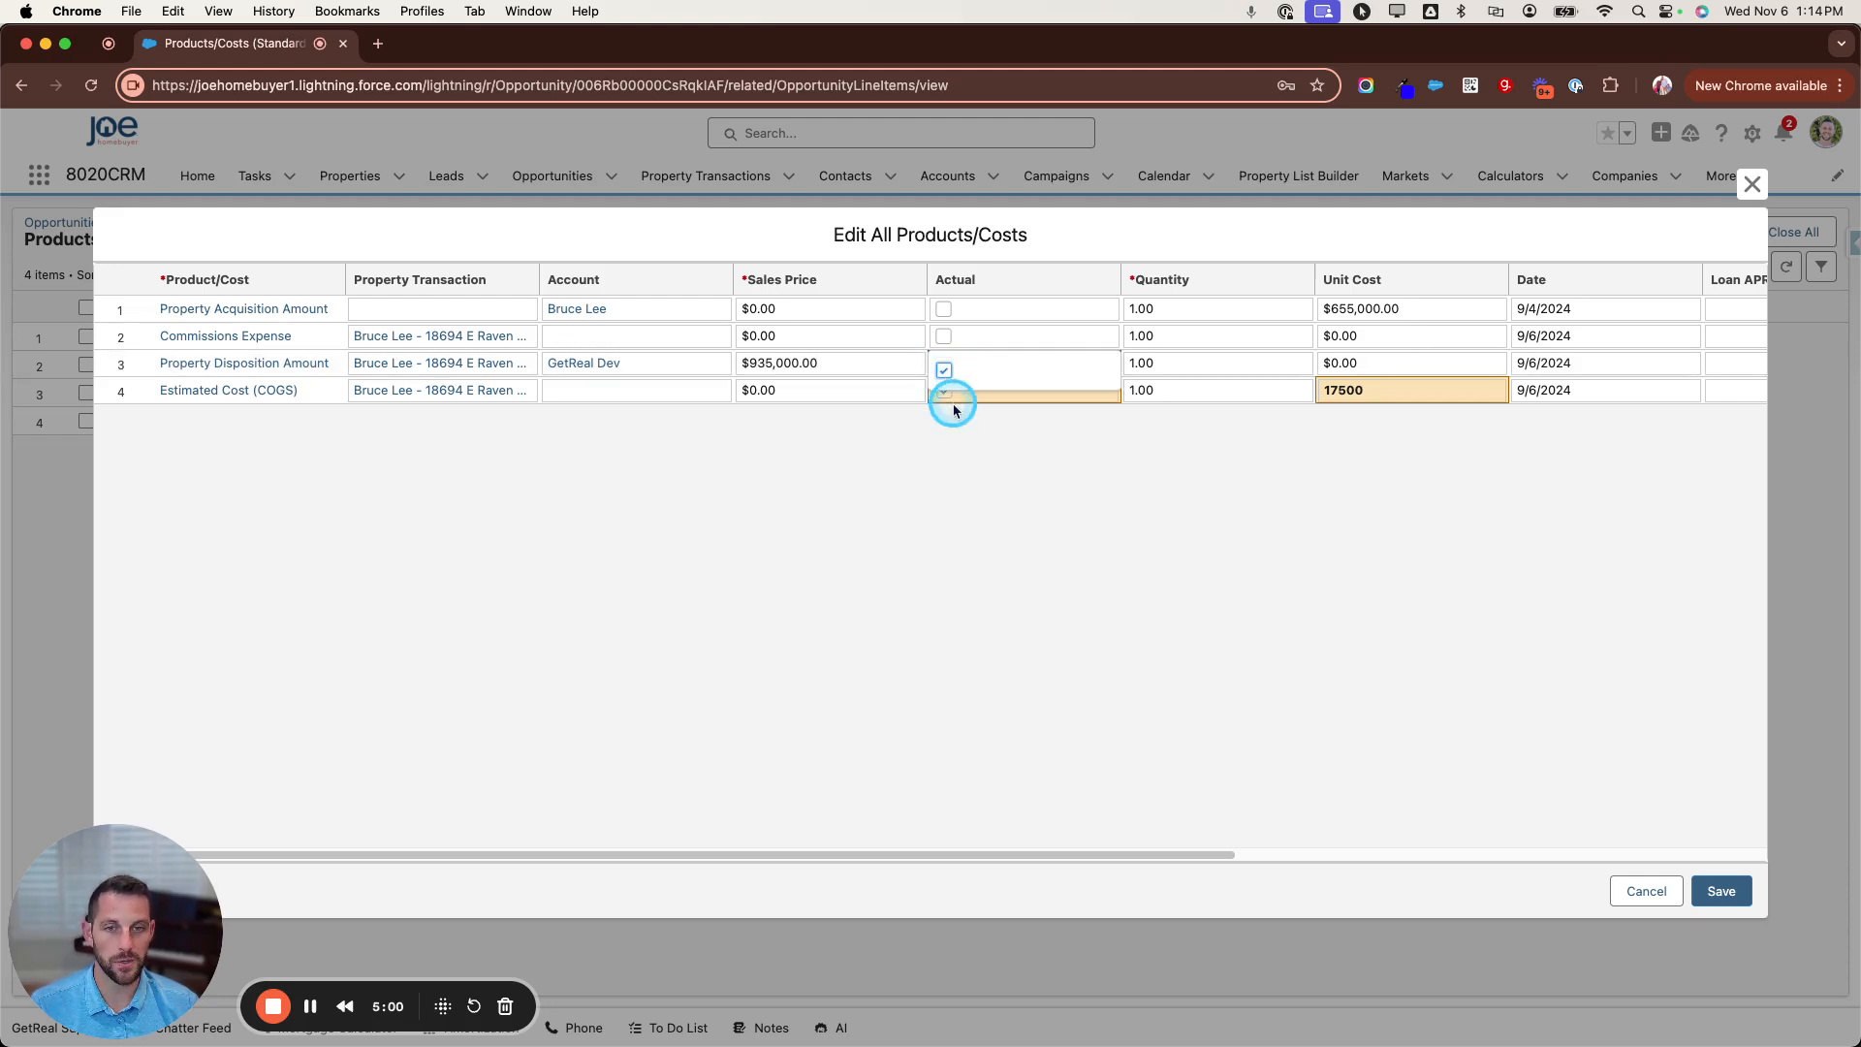
{"action": "left_click", "coordinate": [944, 308]}
{"action": "left_click", "coordinate": [944, 308]}
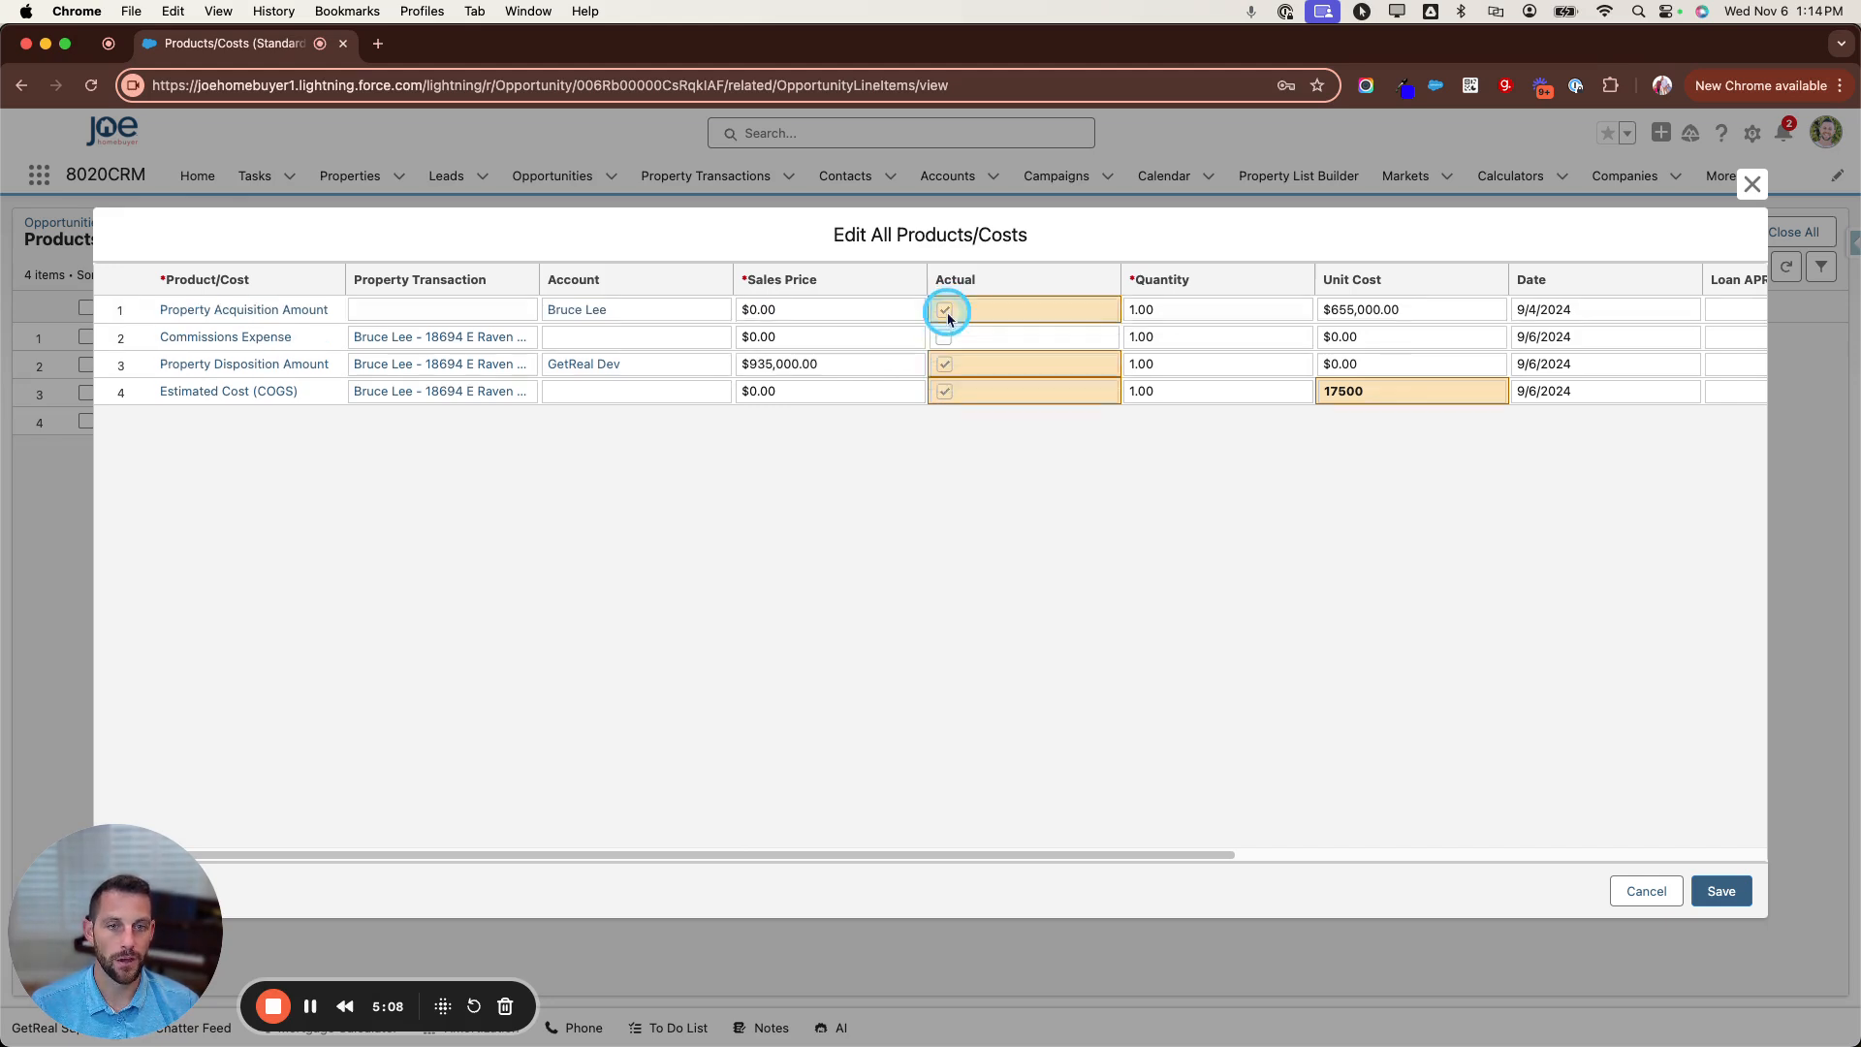
{"action": "left_click", "coordinate": [1722, 890]}
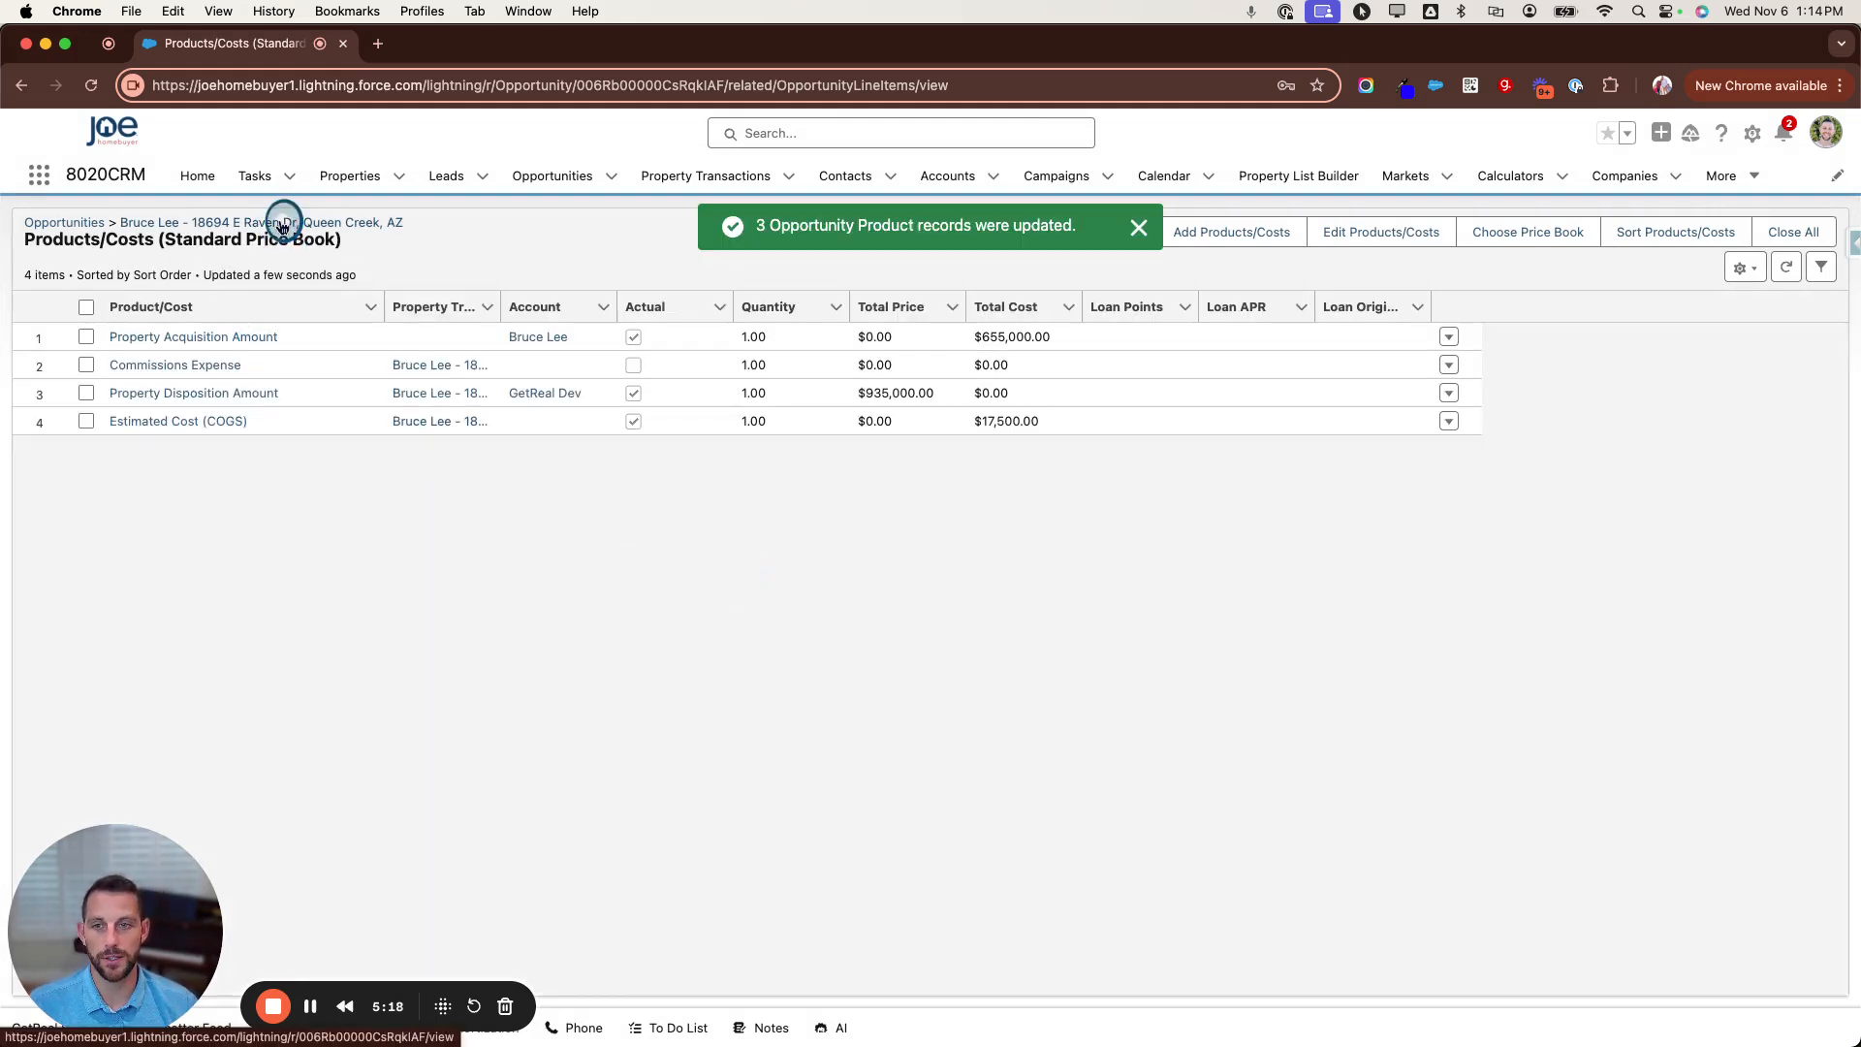
Step: Return to the opportunity record and examine the estimated and actual cost and profit fields in its Financials section
{"action": "left_click", "coordinate": [282, 222]}
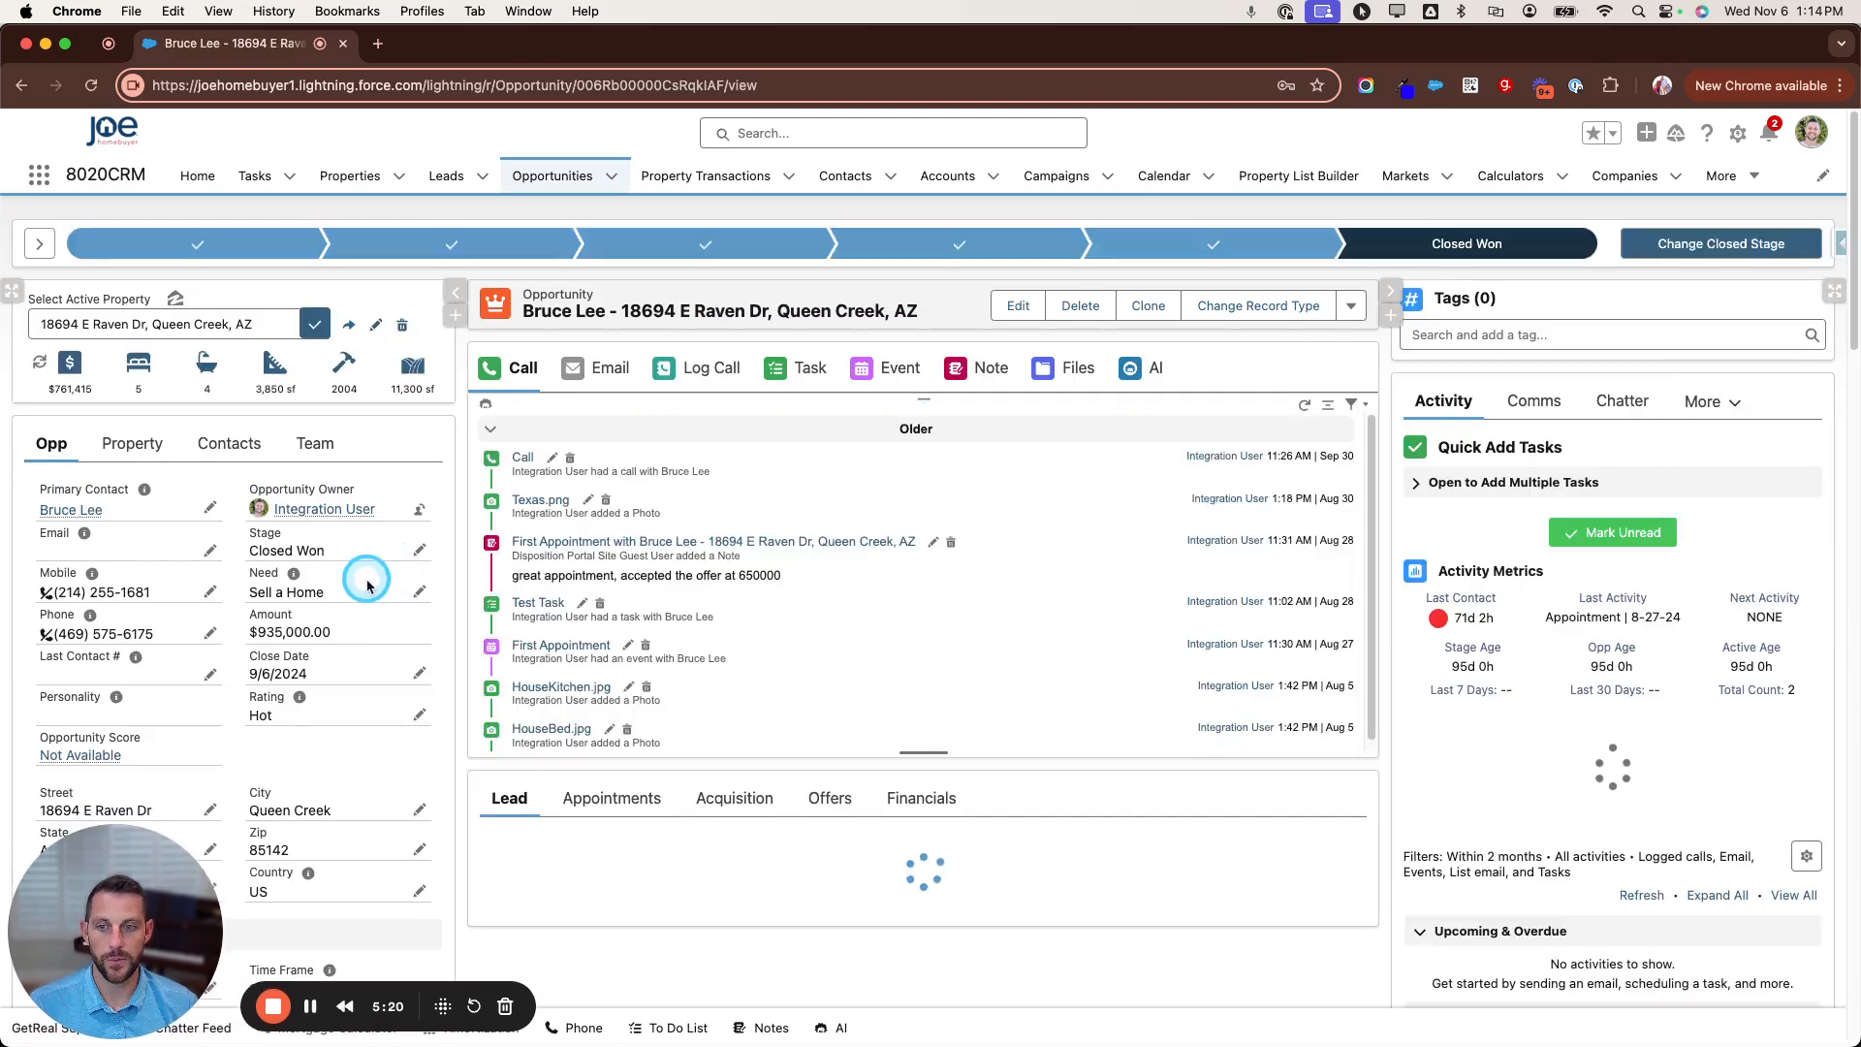
{"action": "scroll", "coordinate": [368, 582], "scroll_direction": "down", "scroll_amount": 10}
{"action": "scroll", "coordinate": [361, 586], "scroll_direction": "down", "scroll_amount": 5}
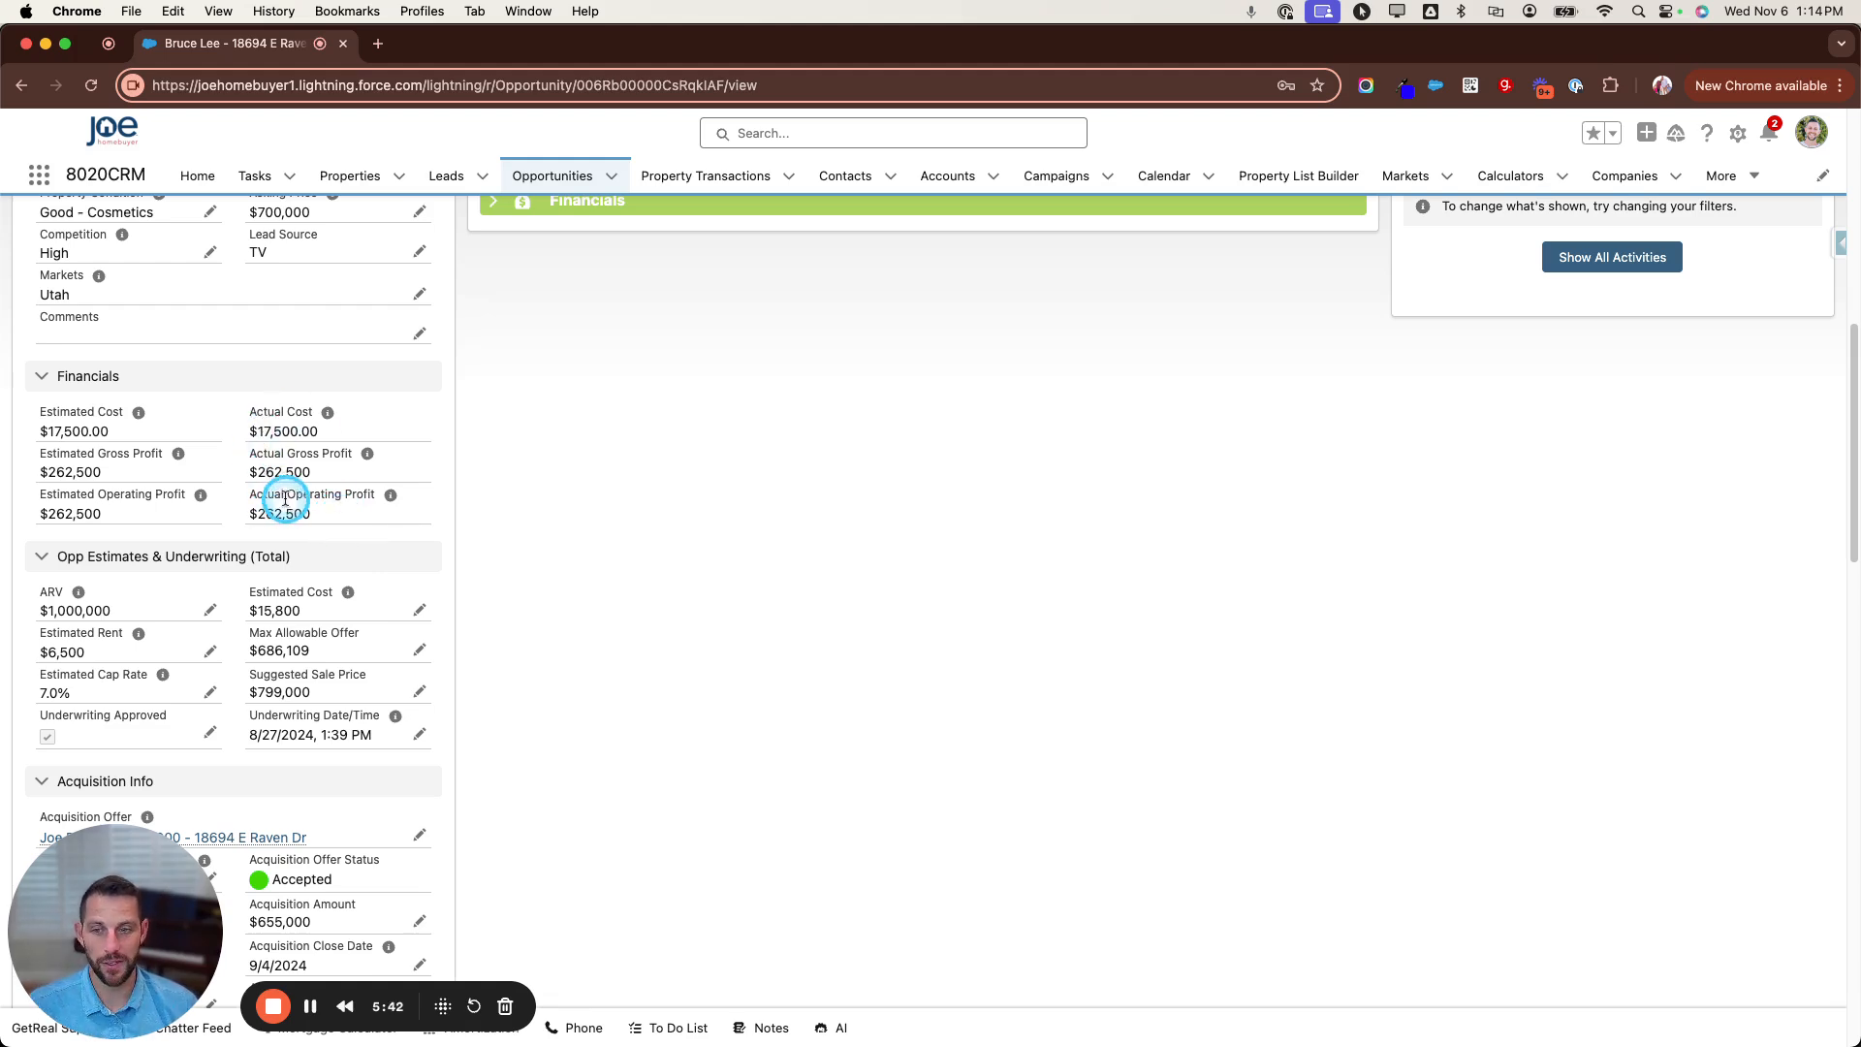
{"action": "scroll", "coordinate": [621, 514], "scroll_direction": "up", "scroll_amount": 5}
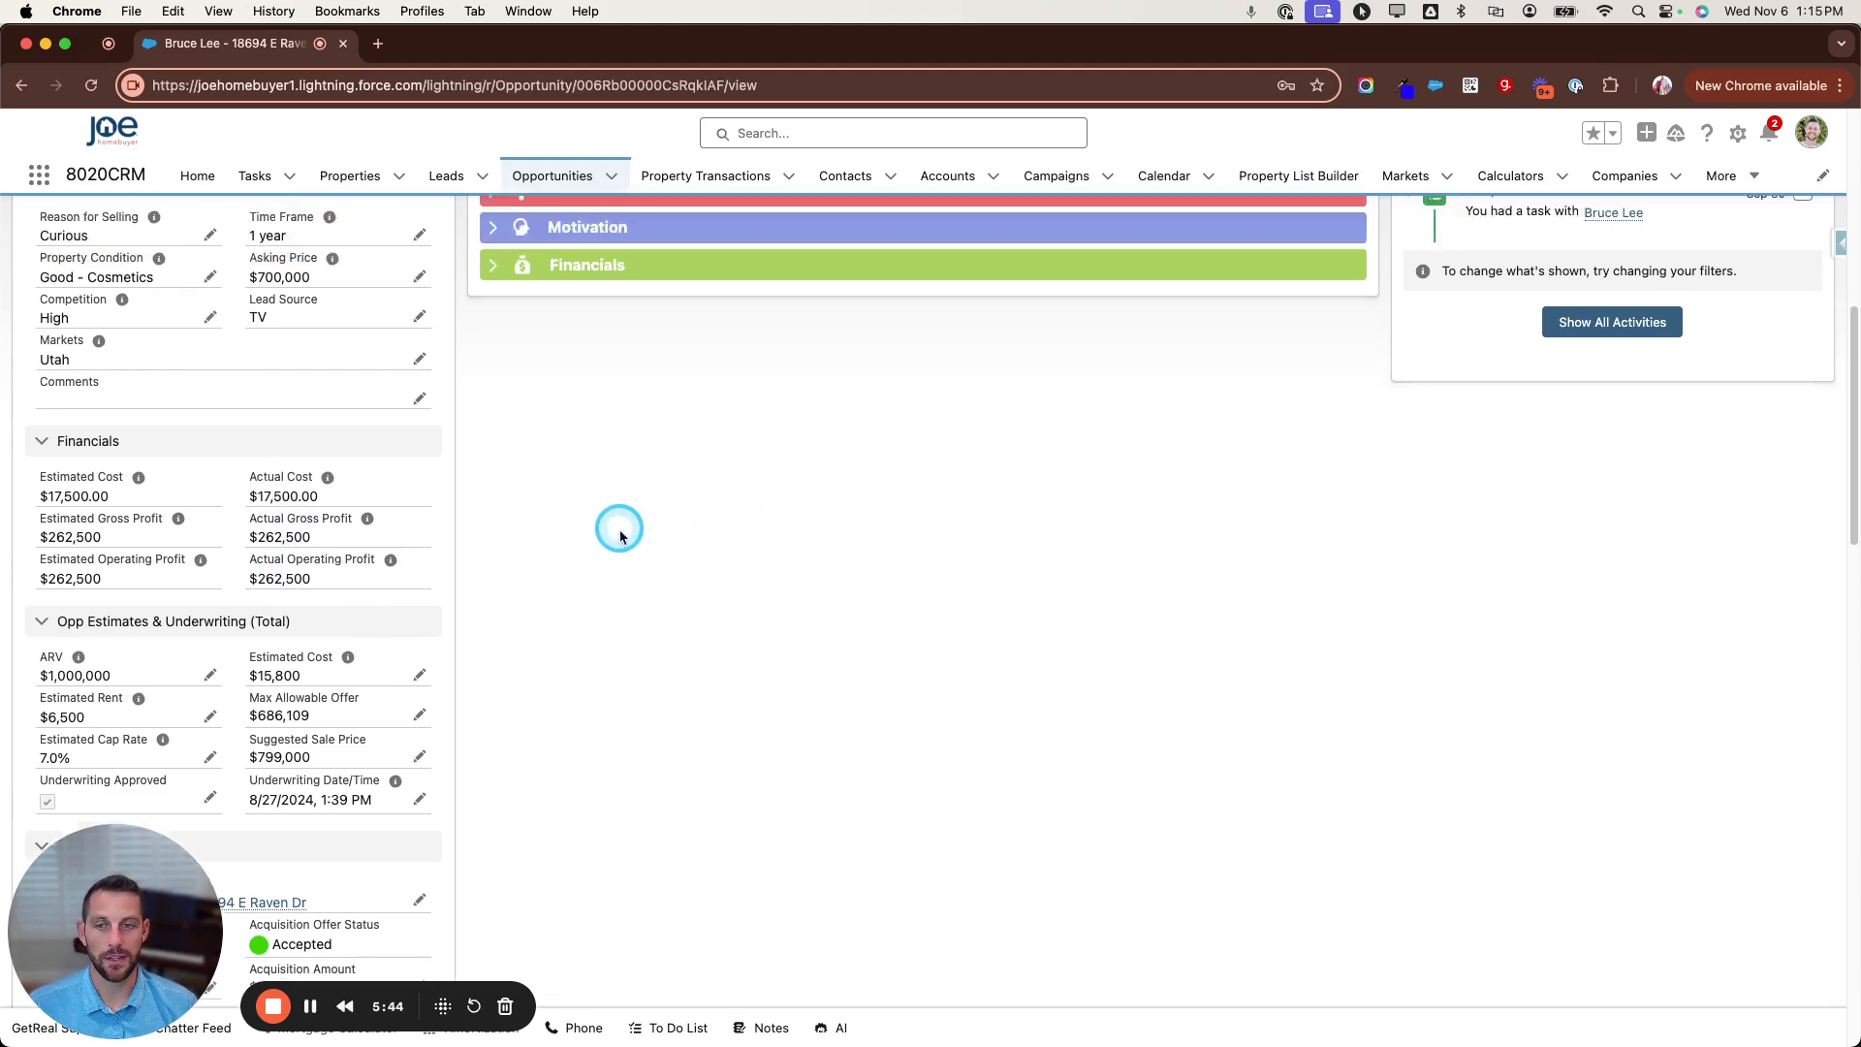
{"action": "scroll", "coordinate": [487, 579], "scroll_direction": "up", "scroll_amount": 5}
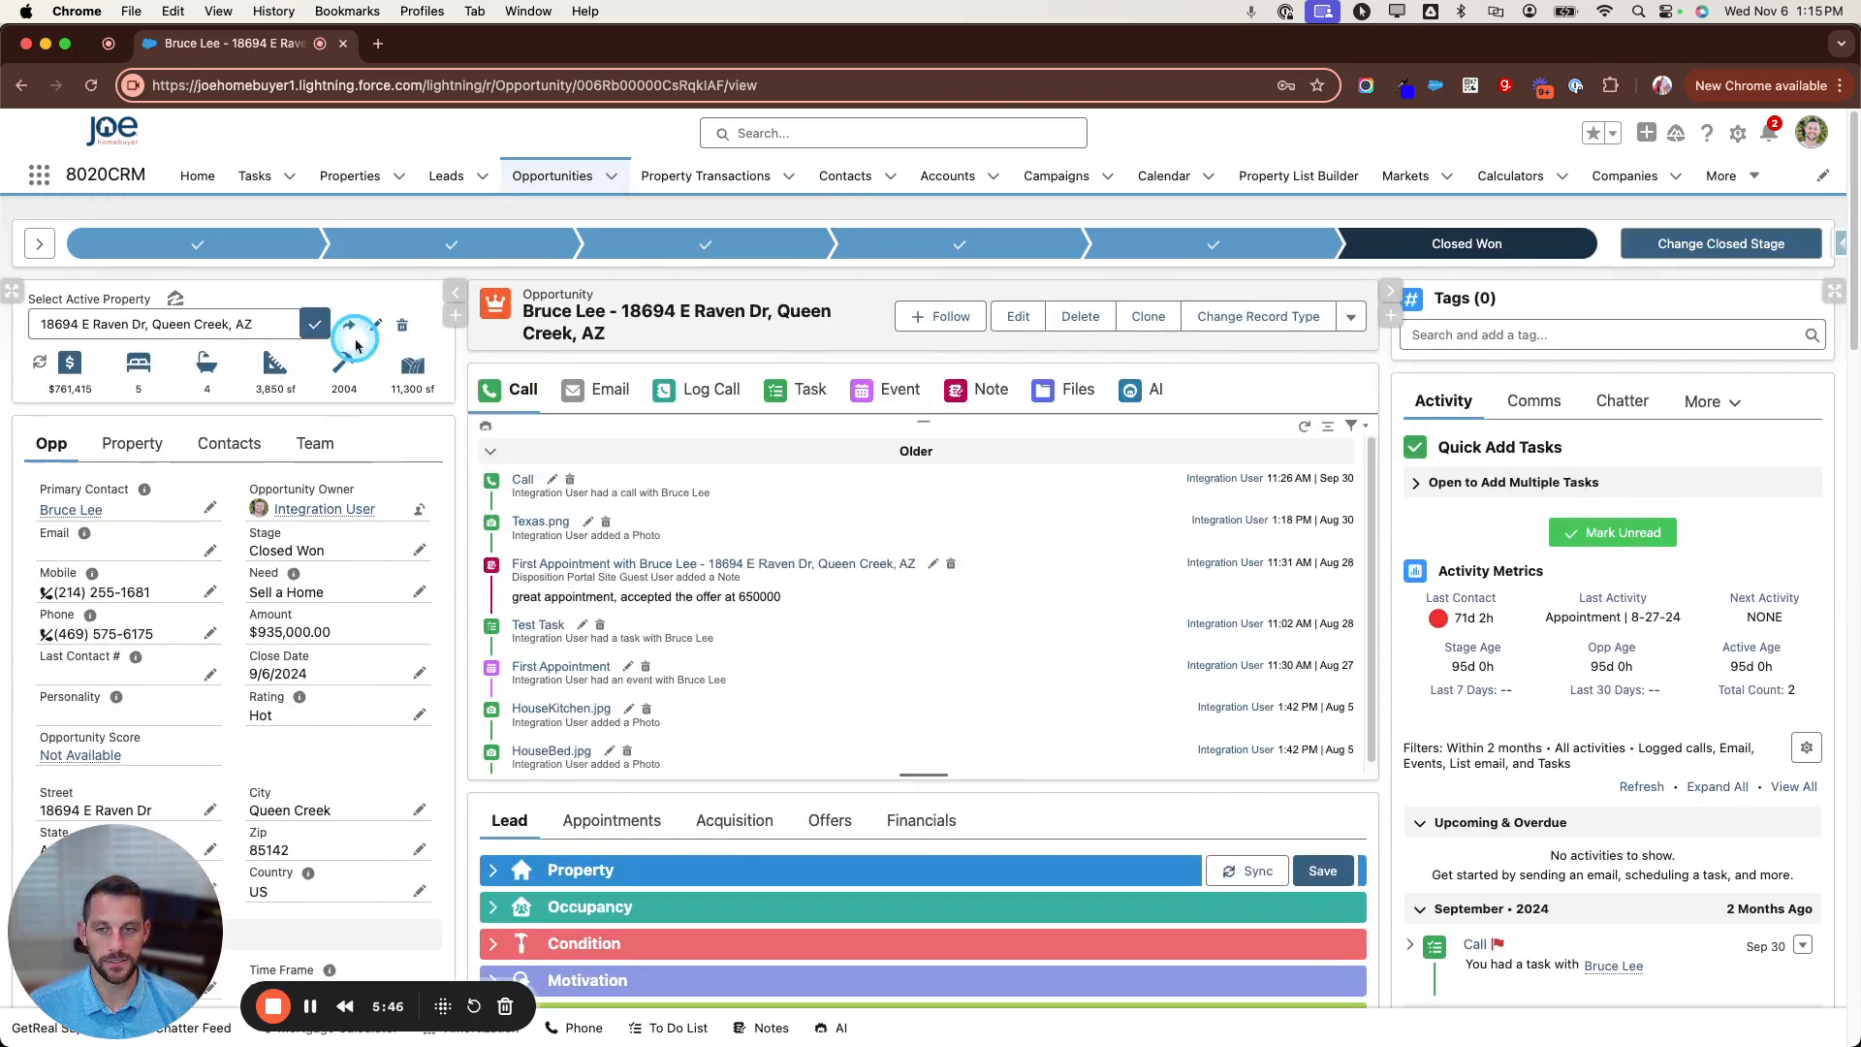
Step: Open the related property transaction and examine the estimated and actual cost and profit fields in its Financials section
{"action": "left_click", "coordinate": [344, 629]}
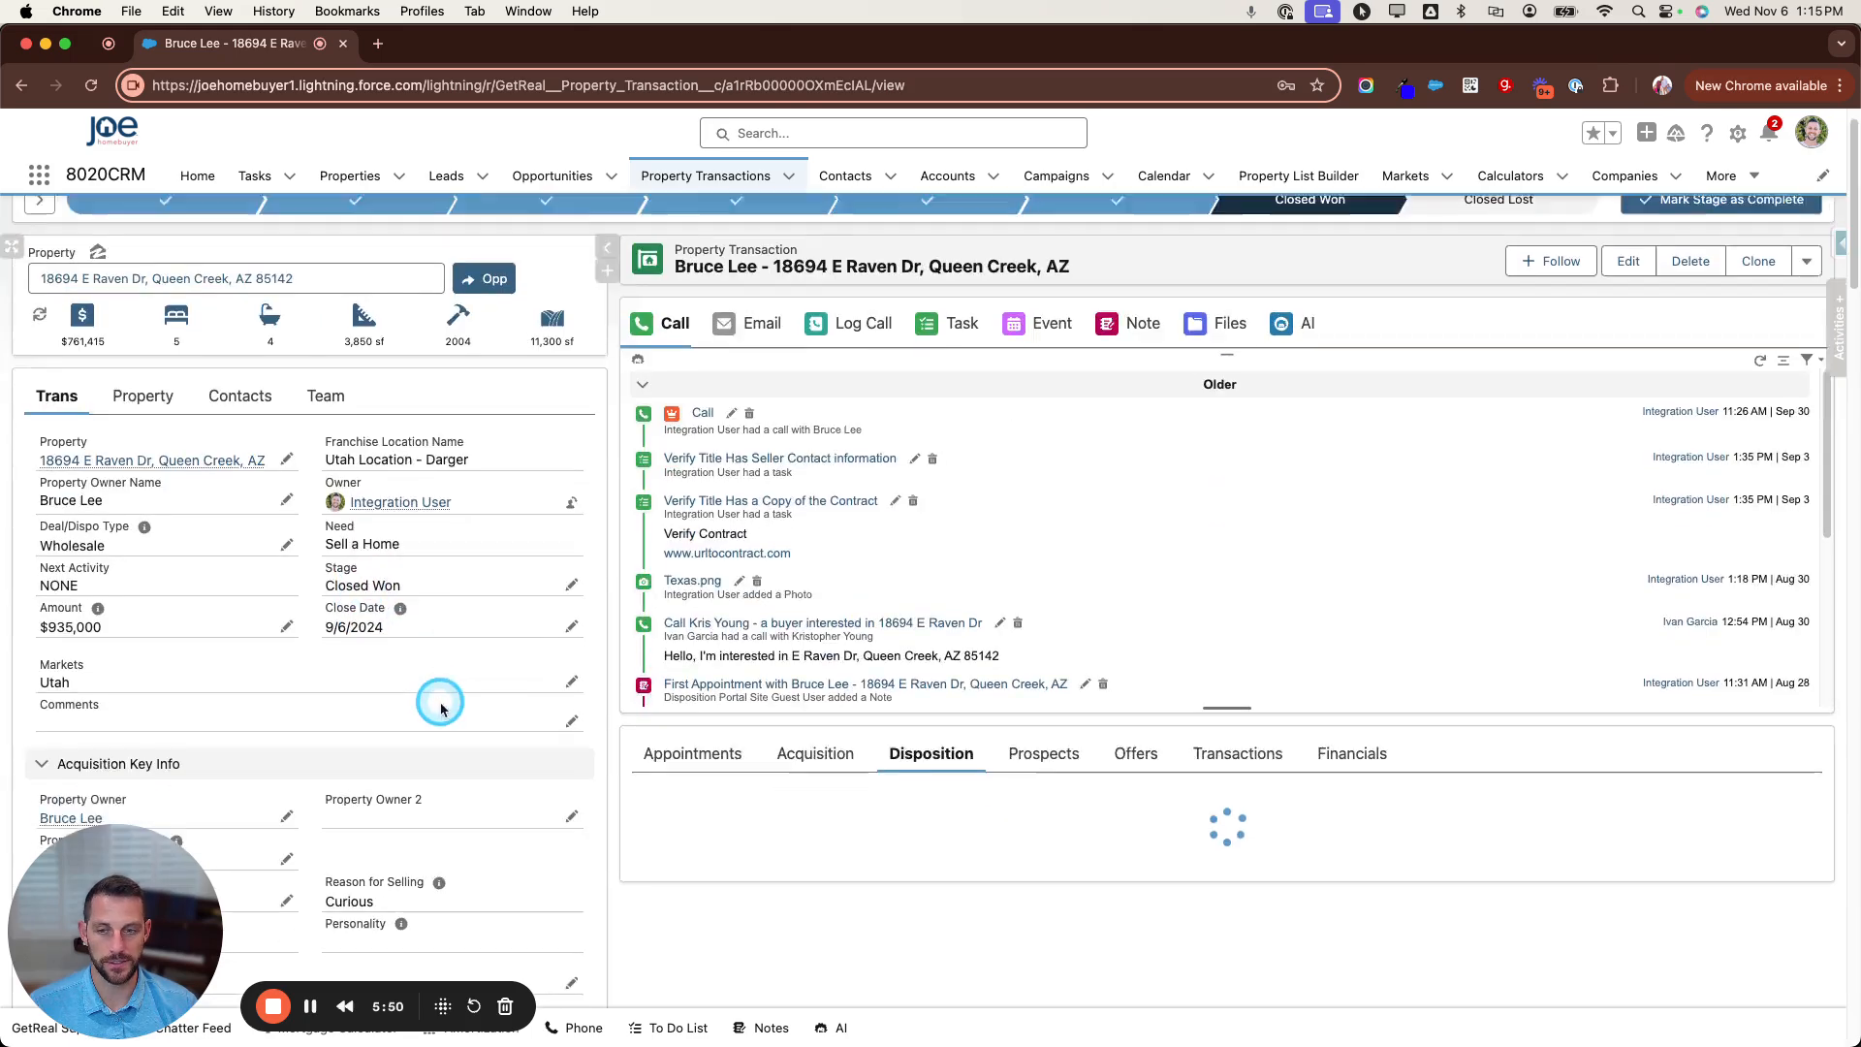
{"action": "scroll", "coordinate": [456, 703], "scroll_direction": "down", "scroll_amount": 10}
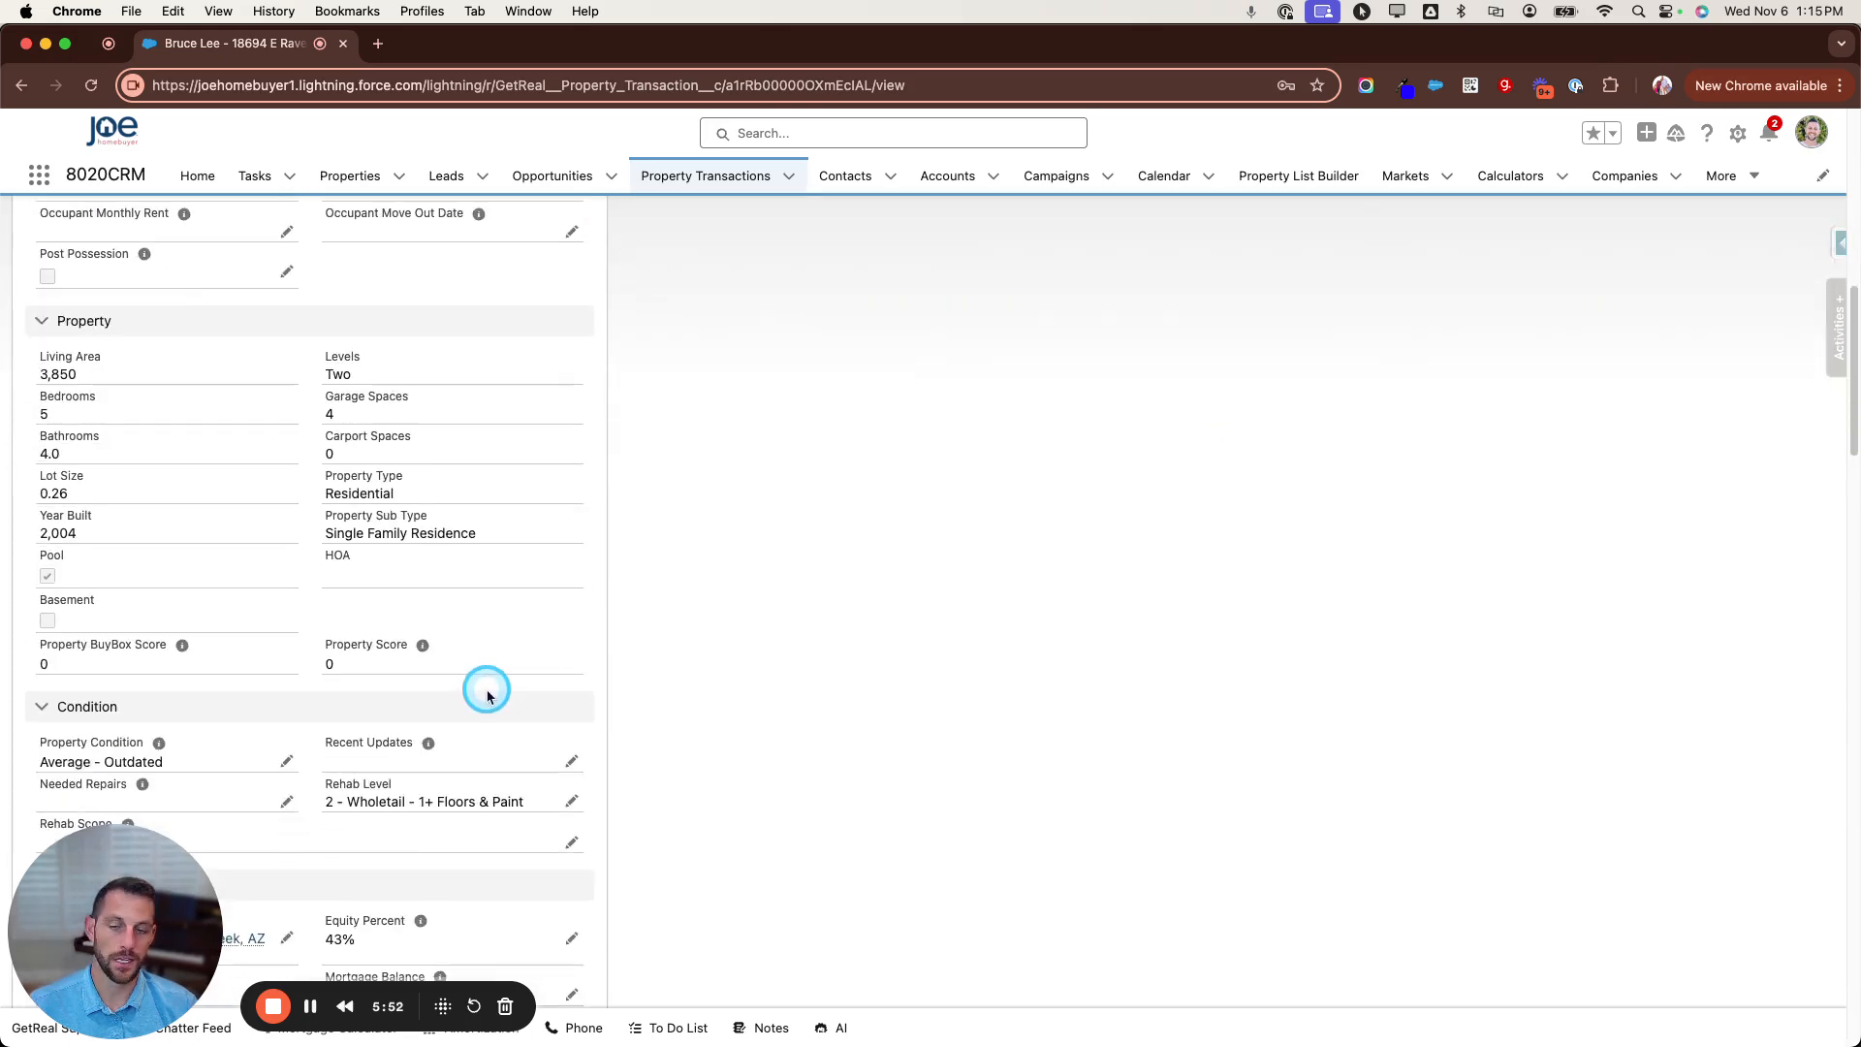
{"action": "scroll", "coordinate": [488, 697], "scroll_direction": "down", "scroll_amount": 7}
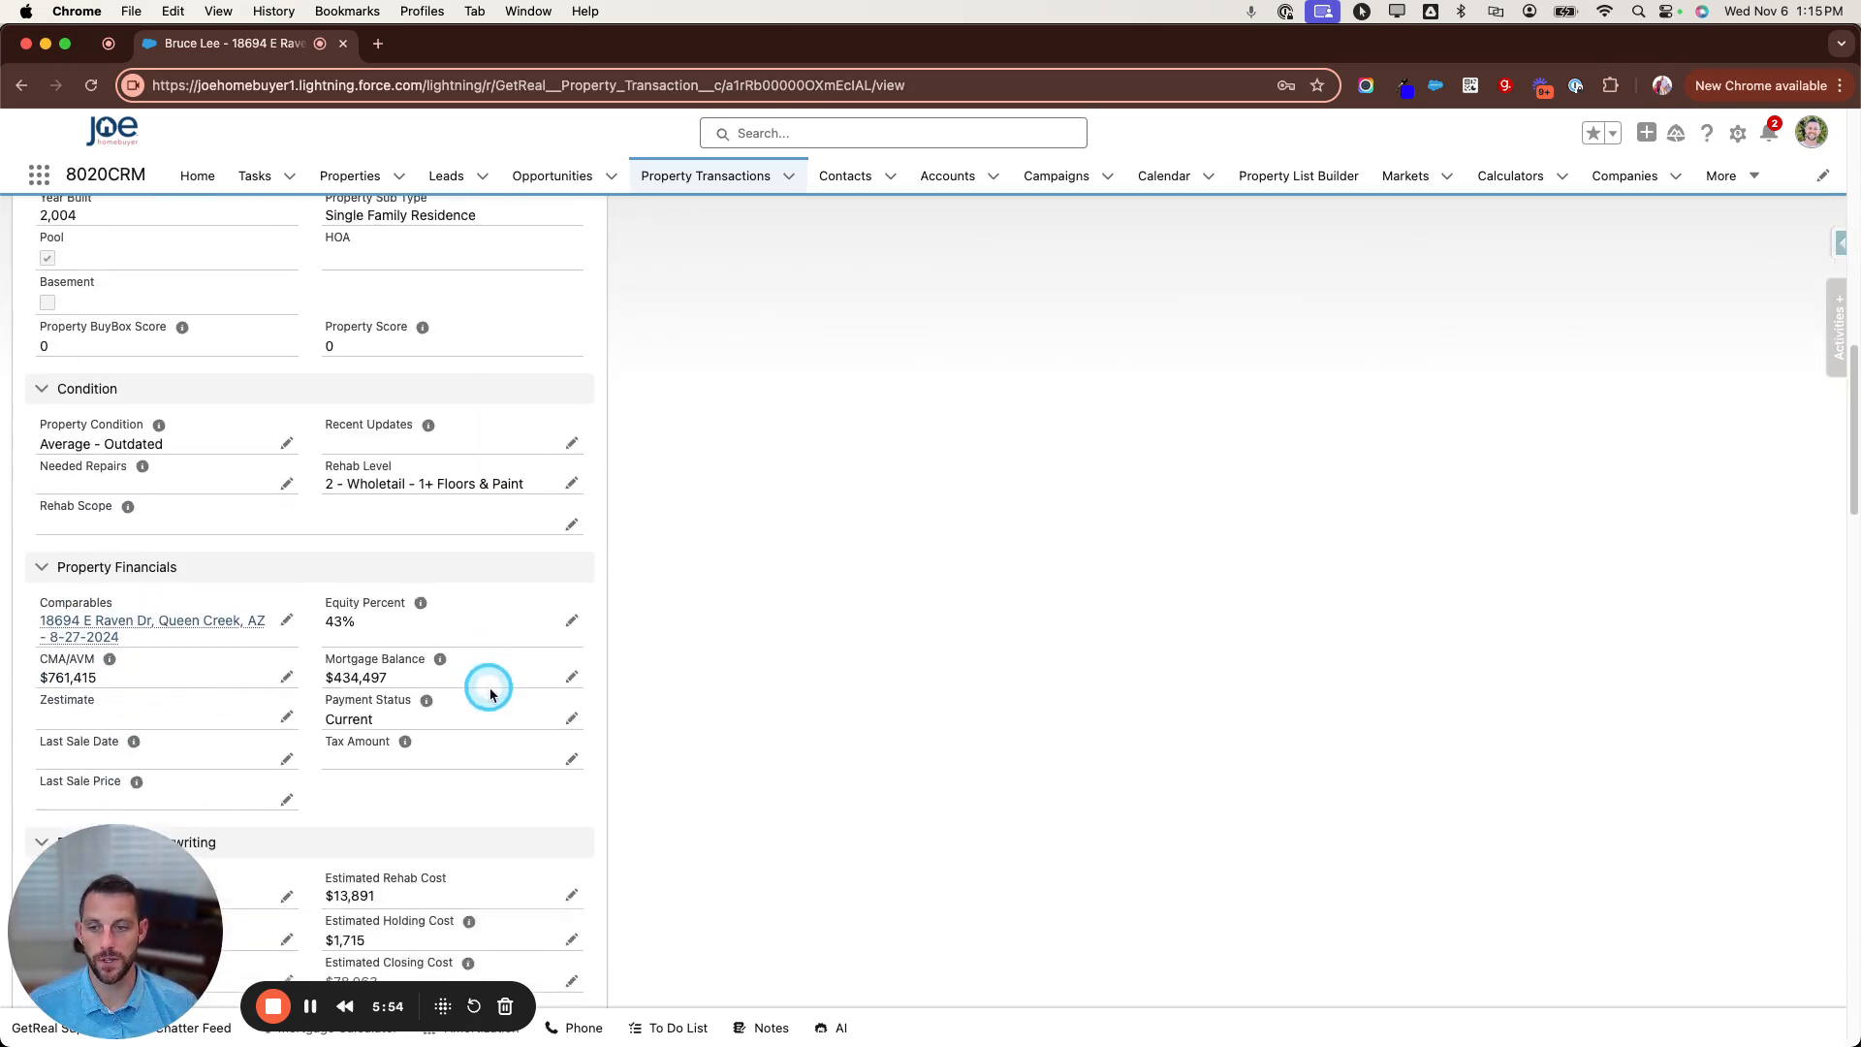
{"action": "scroll", "coordinate": [503, 698], "scroll_direction": "down", "scroll_amount": 5}
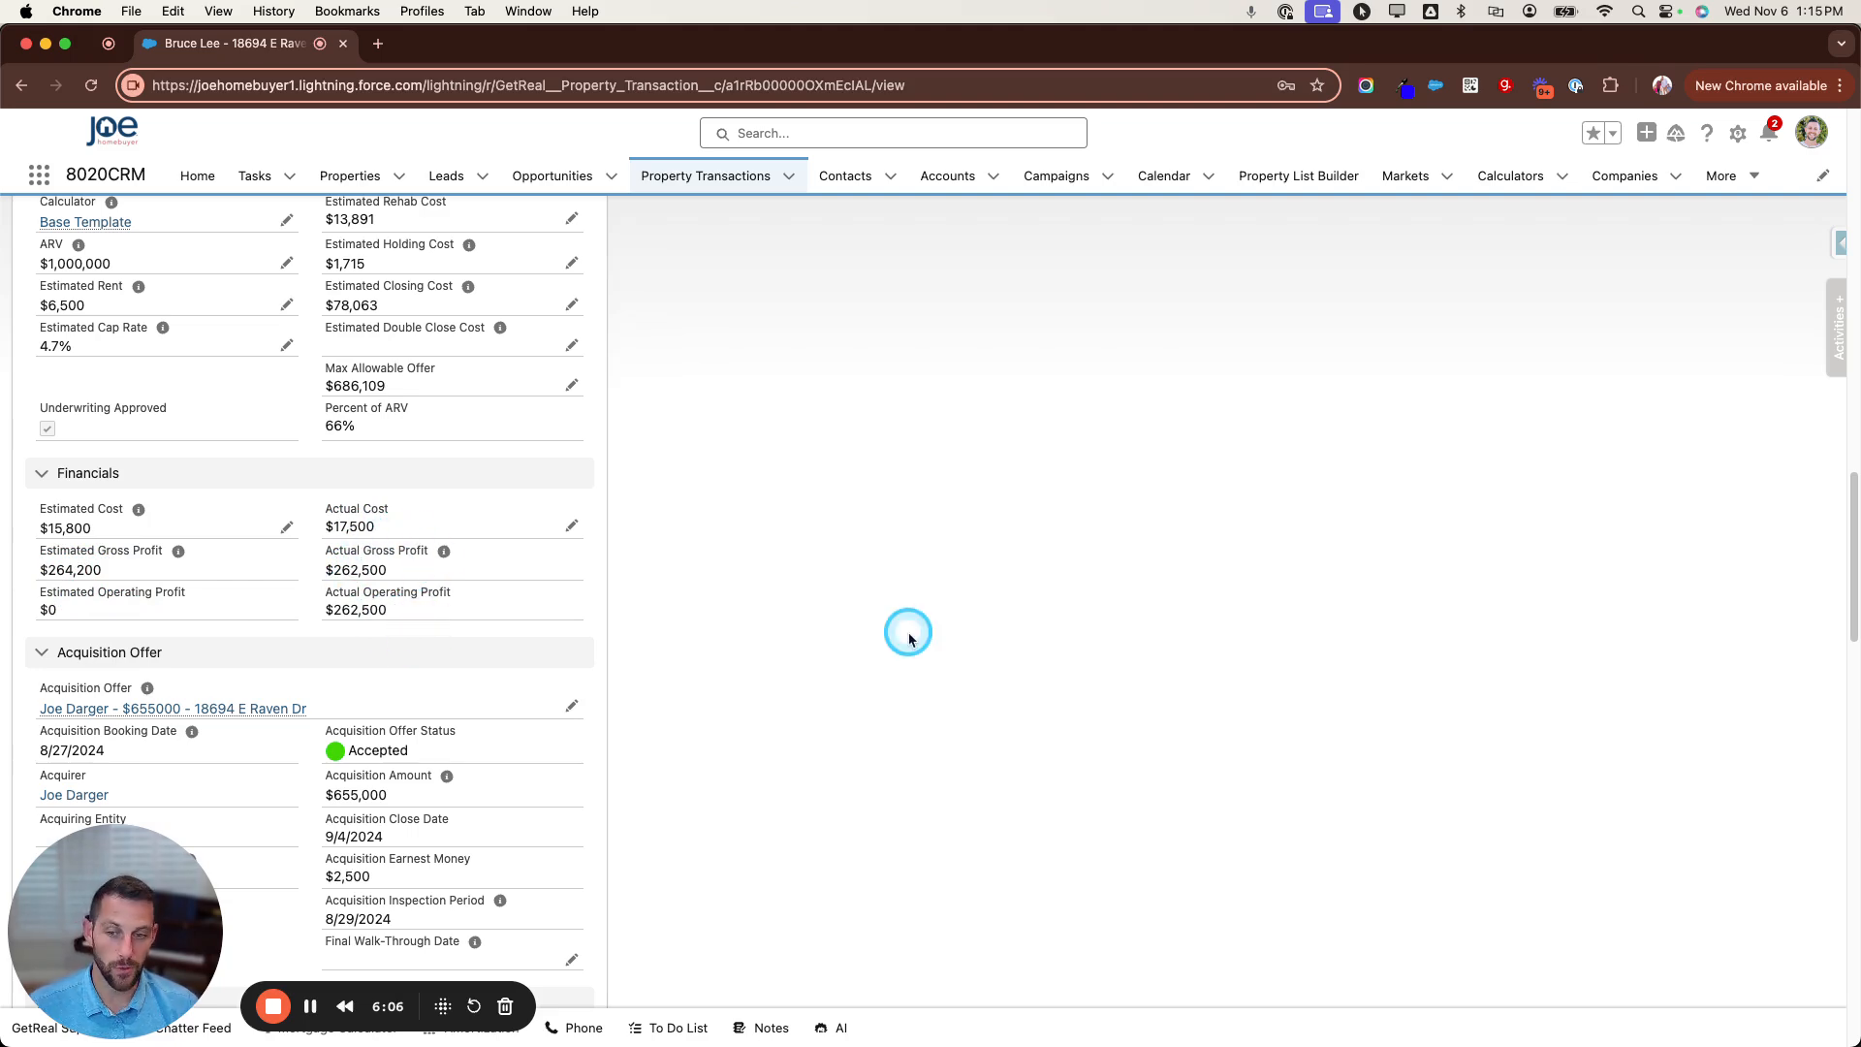
Step: Show the property transaction's Products/Costs line items and review which ones are marked Actual
{"action": "scroll", "coordinate": [1034, 596], "scroll_direction": "up", "scroll_amount": 19}
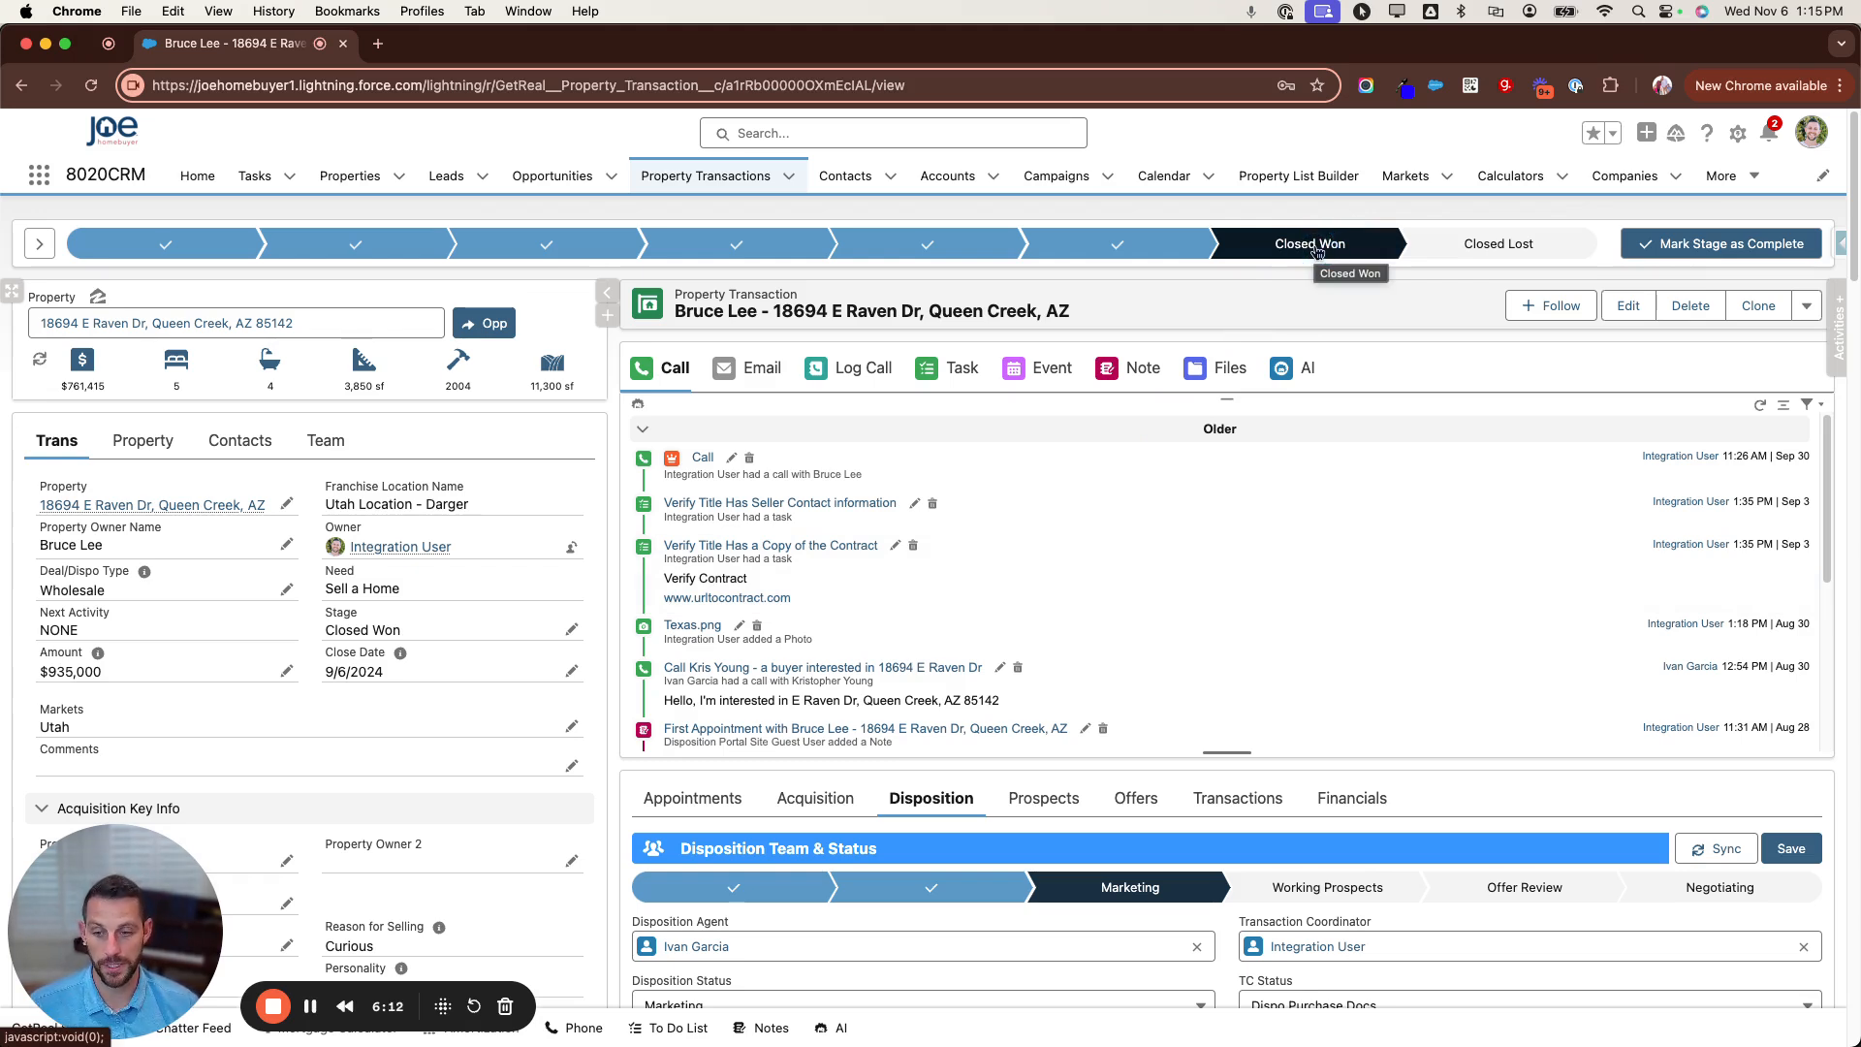
{"action": "left_click", "coordinate": [1170, 636]}
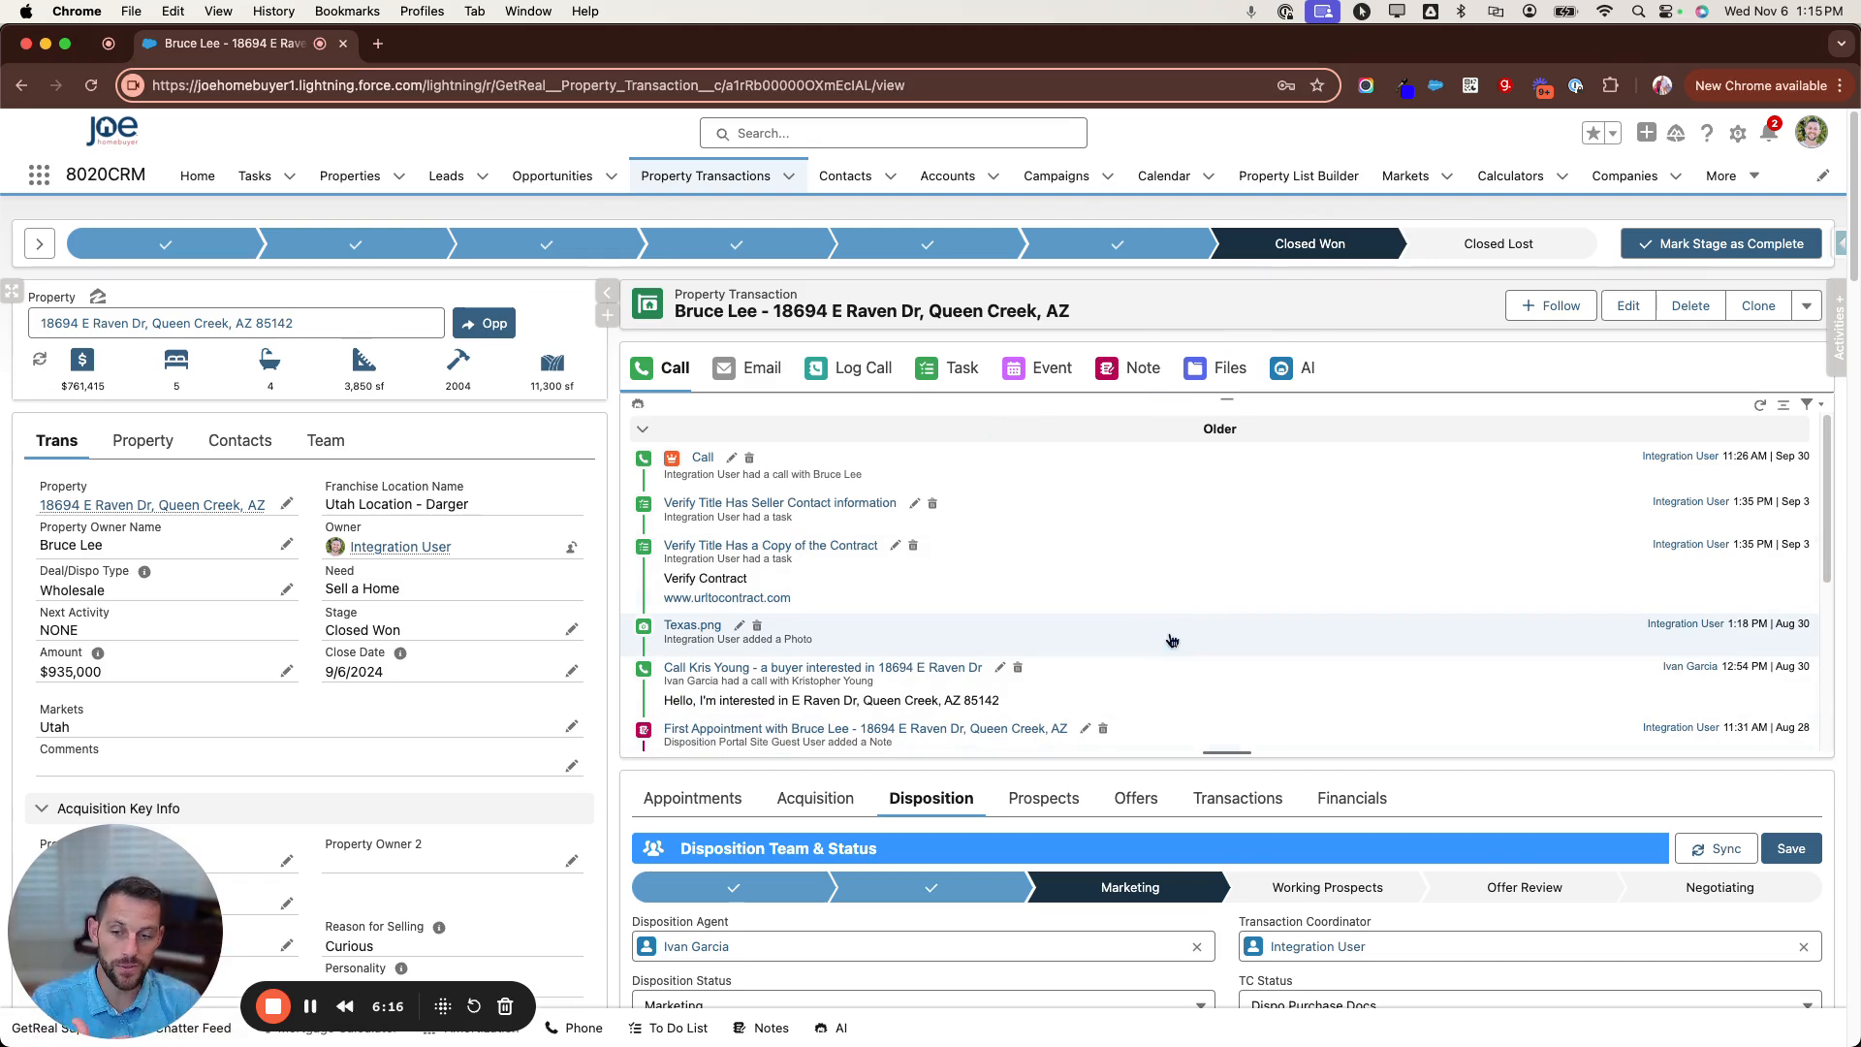
{"action": "left_click", "coordinate": [1352, 798]}
{"action": "scroll", "coordinate": [1320, 771], "scroll_direction": "down", "scroll_amount": 3}
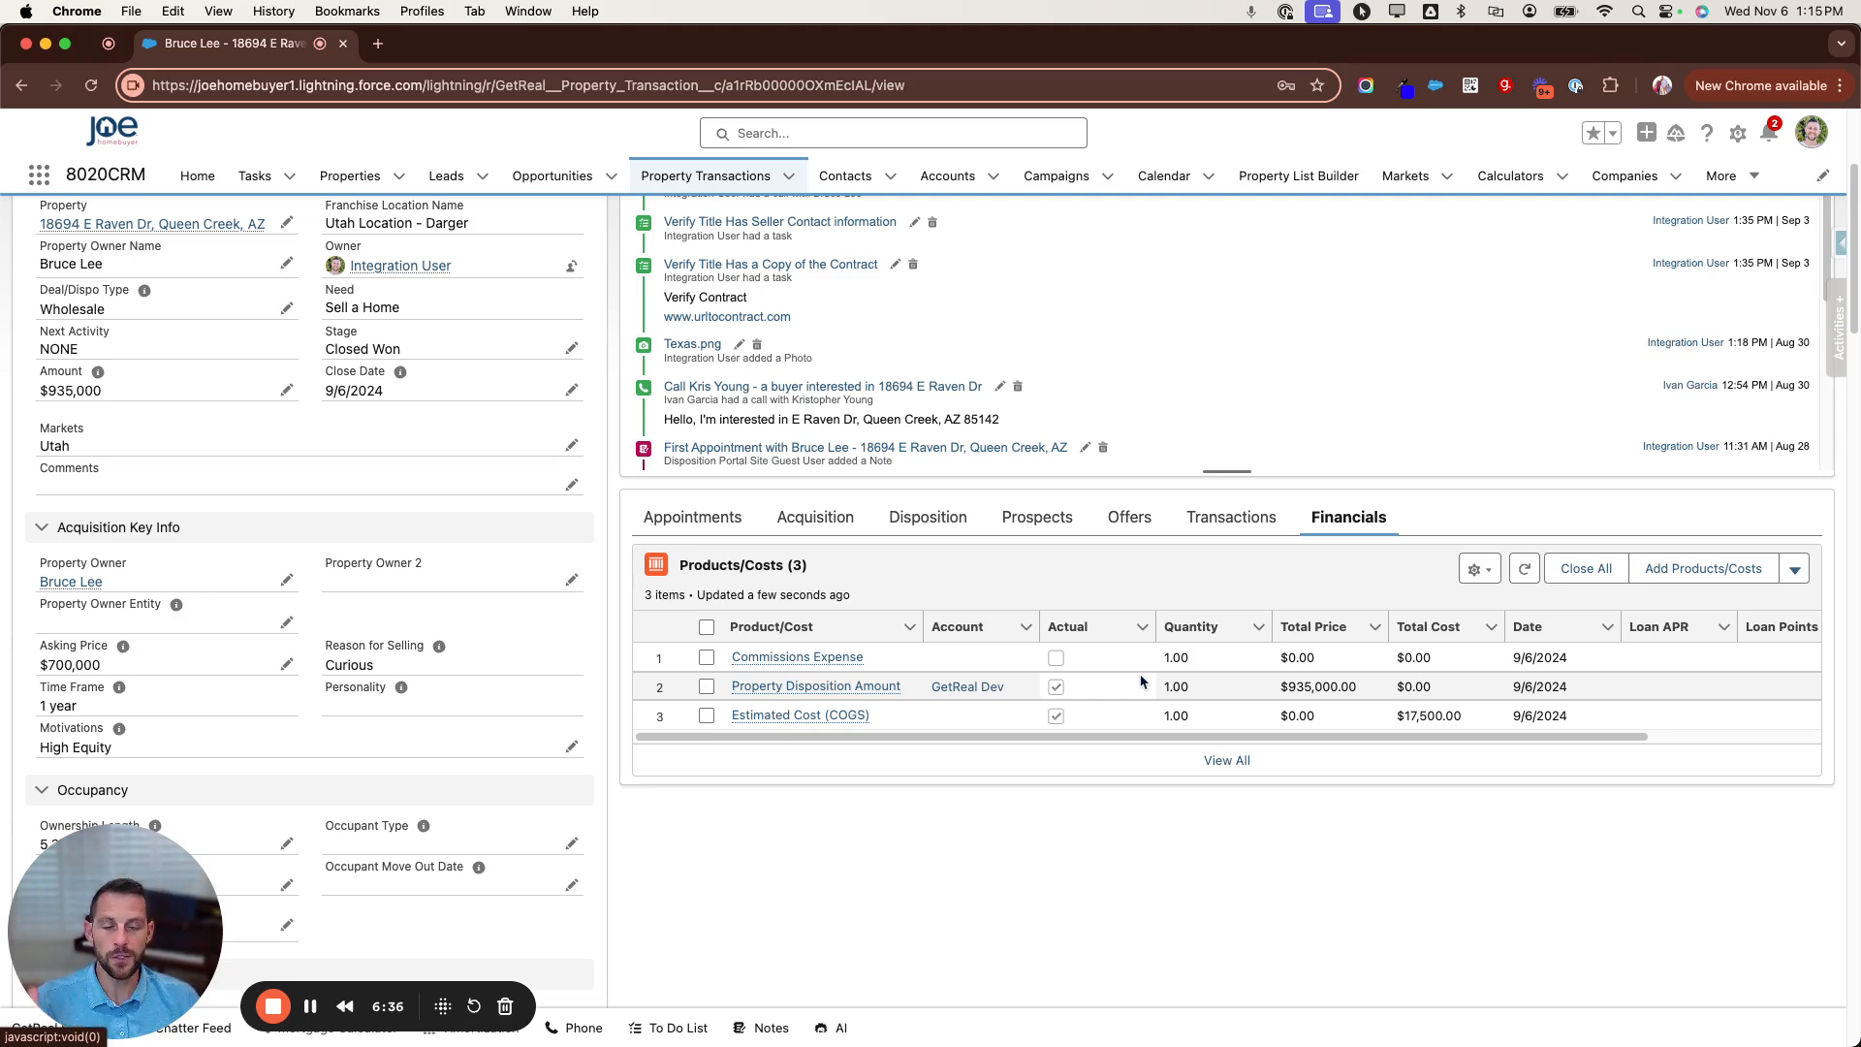
{"action": "left_click", "coordinate": [1227, 580]}
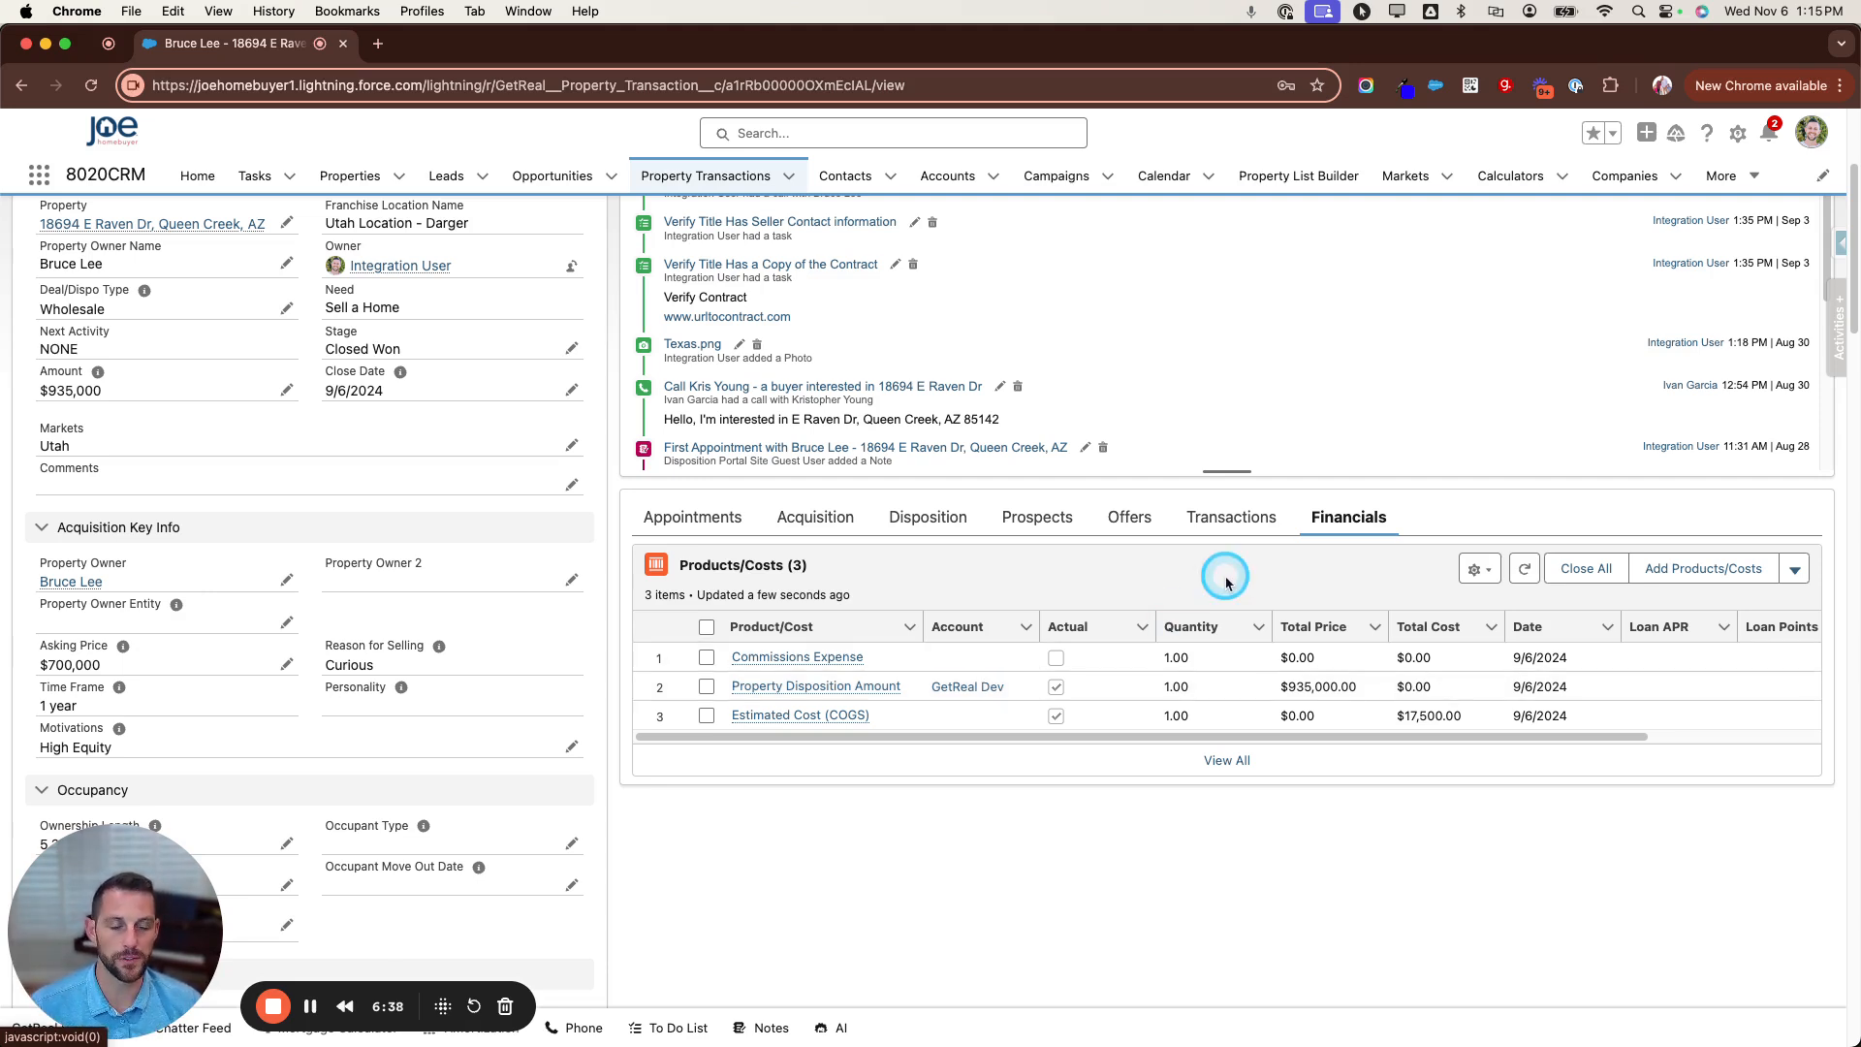